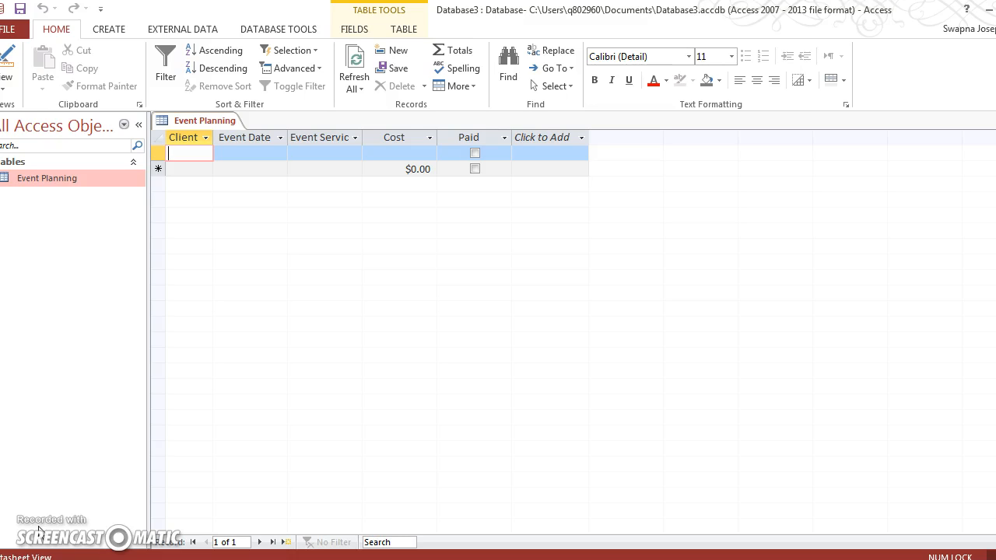
{"action": "left_click", "coordinate": [263, 138]}
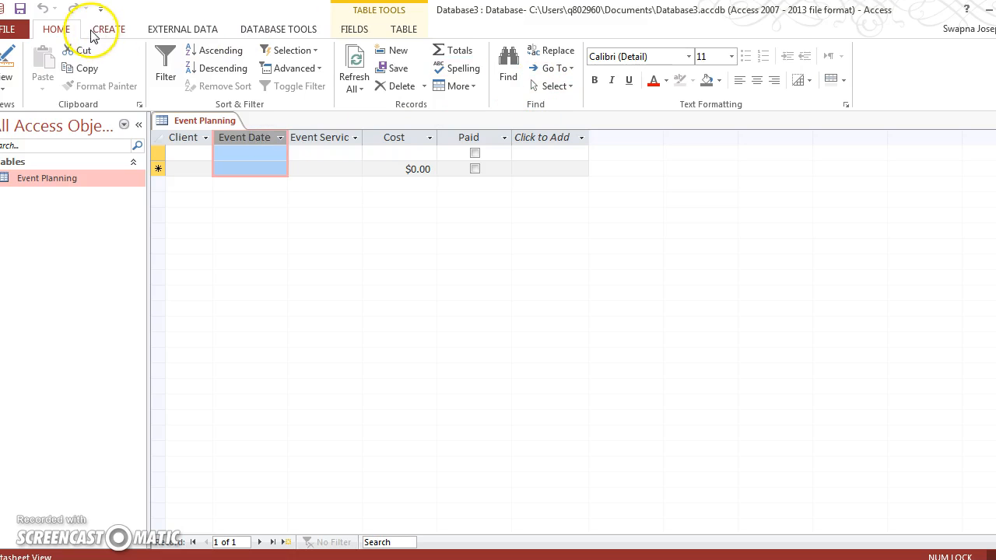
{"action": "left_click", "coordinate": [411, 34]}
{"action": "left_click", "coordinate": [280, 138]}
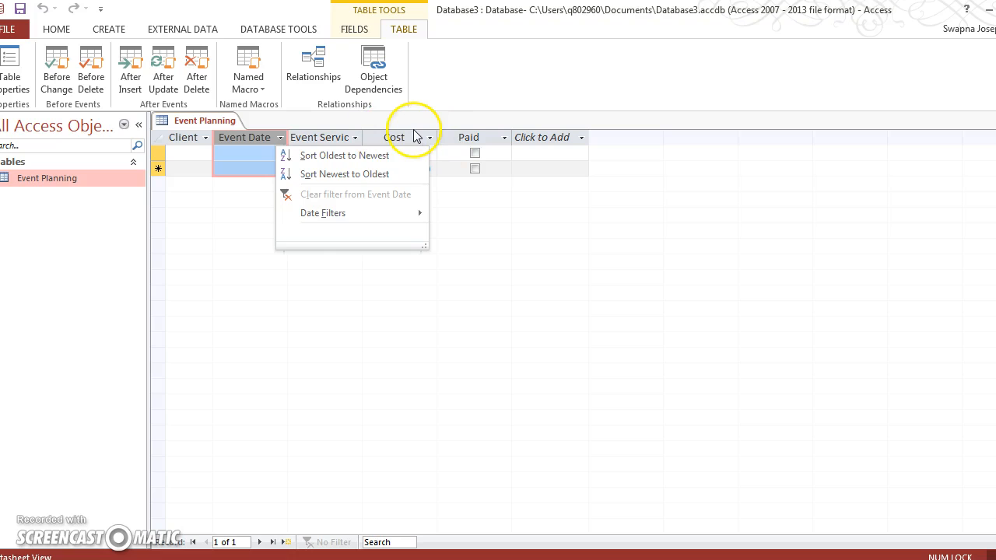
{"action": "left_click", "coordinate": [288, 283]}
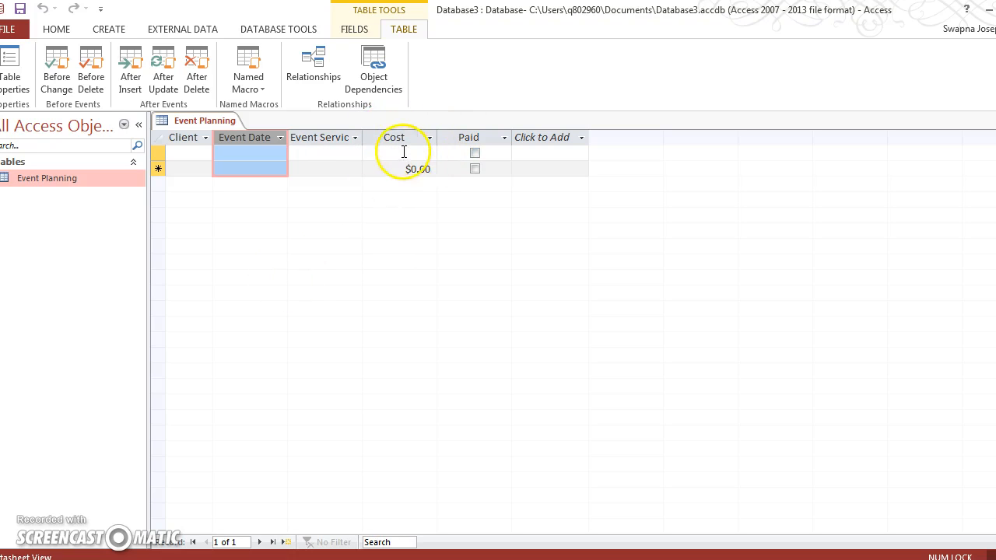
{"action": "left_click", "coordinate": [58, 29]}
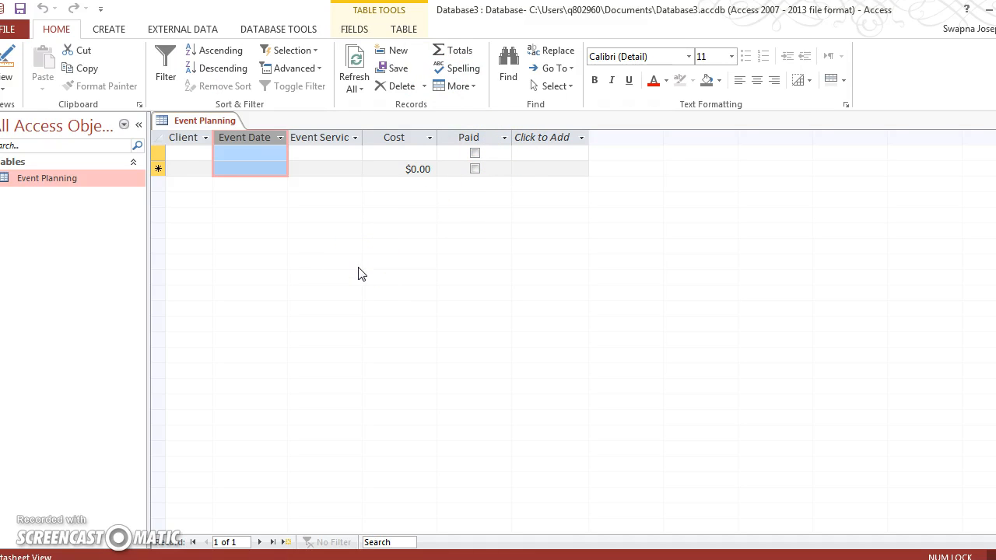
Set up an Excel import of Event Planning.xlsx from the SCHOOL STUFF folder, appending its records to the Event Planning table.
{"action": "left_click", "coordinate": [195, 30]}
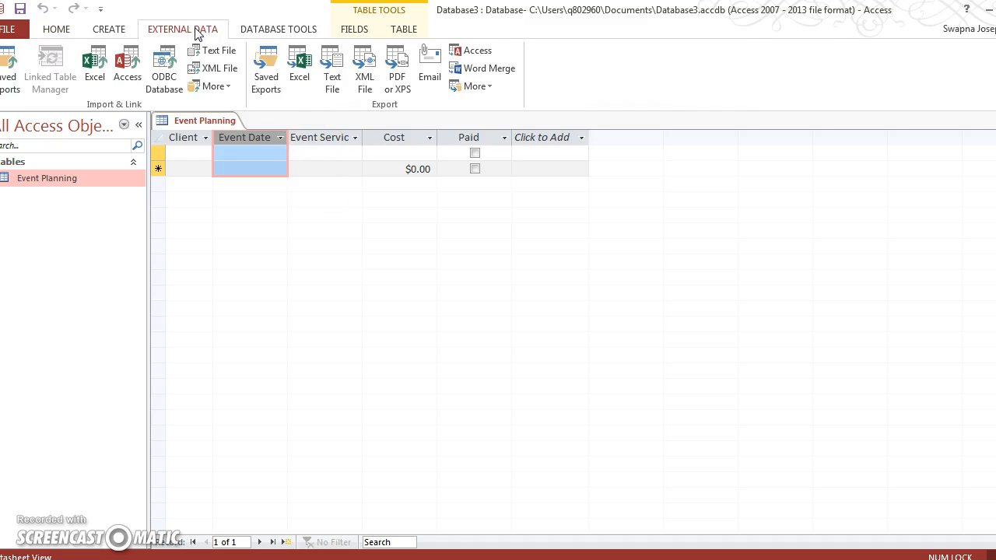
{"action": "left_click", "coordinate": [87, 79]}
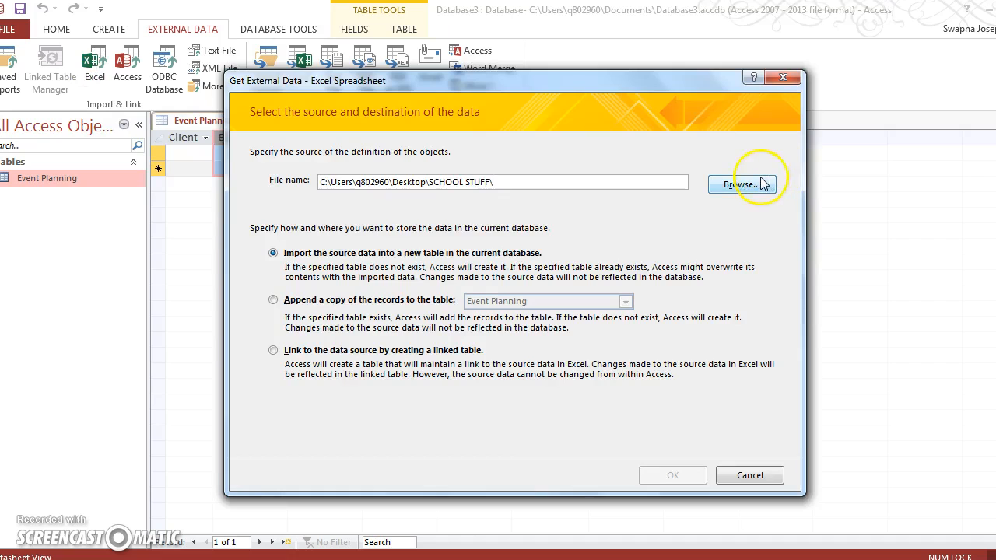
{"action": "left_click", "coordinate": [760, 184]}
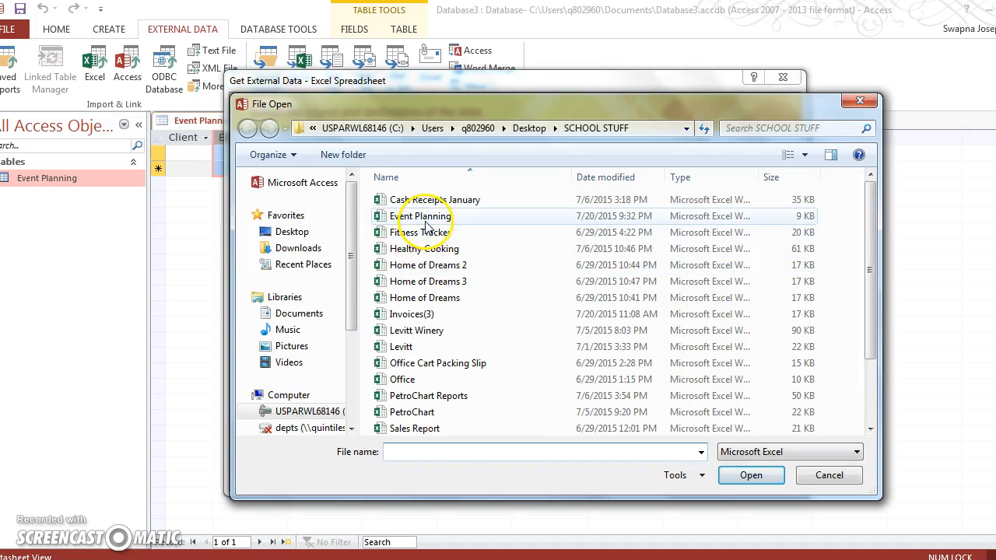
{"action": "double_click", "coordinate": [420, 216]}
{"action": "left_click", "coordinate": [335, 299]}
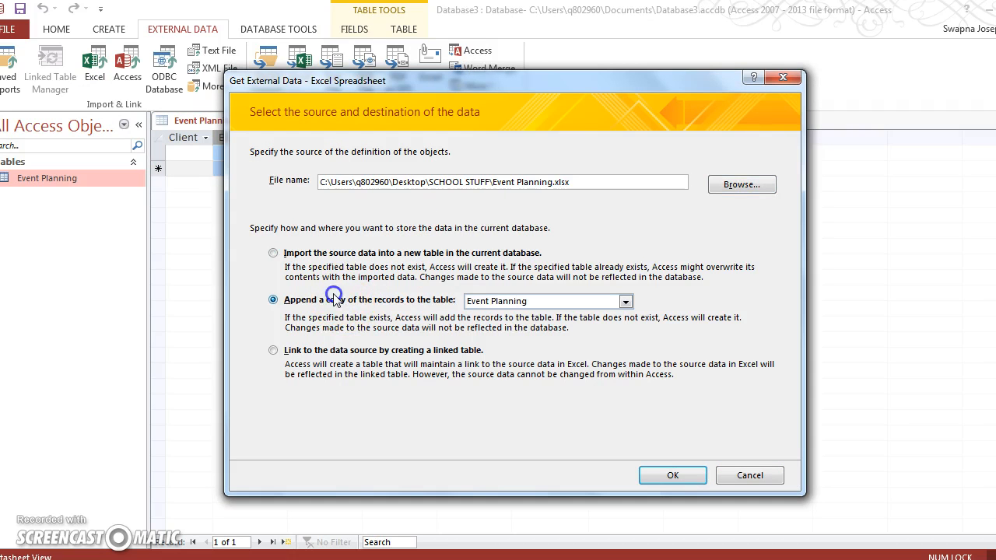
Save and close the open Event Planning table and complete the spreadsheet import without saving the import steps.
{"action": "left_click", "coordinate": [647, 473]}
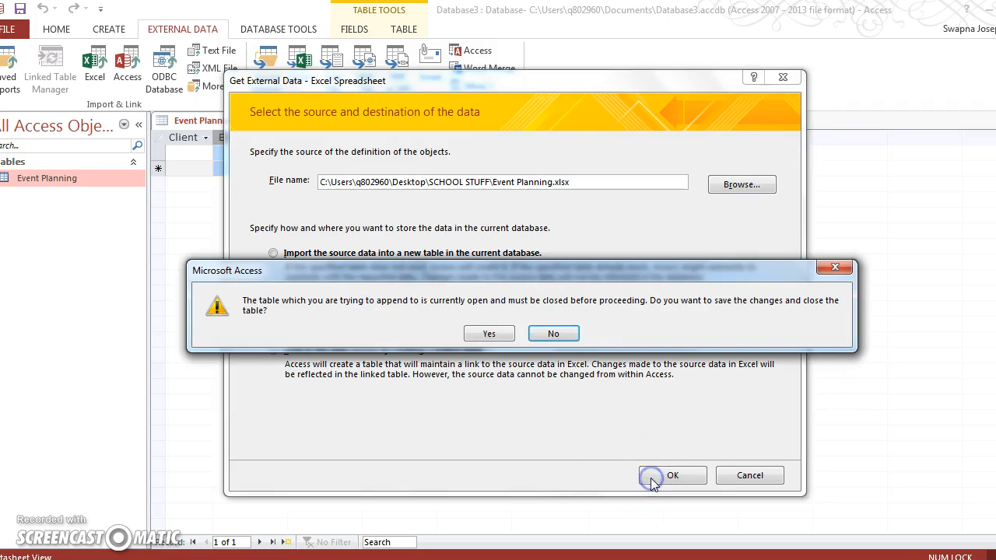
{"action": "left_click", "coordinate": [494, 335]}
{"action": "left_click", "coordinate": [465, 334]}
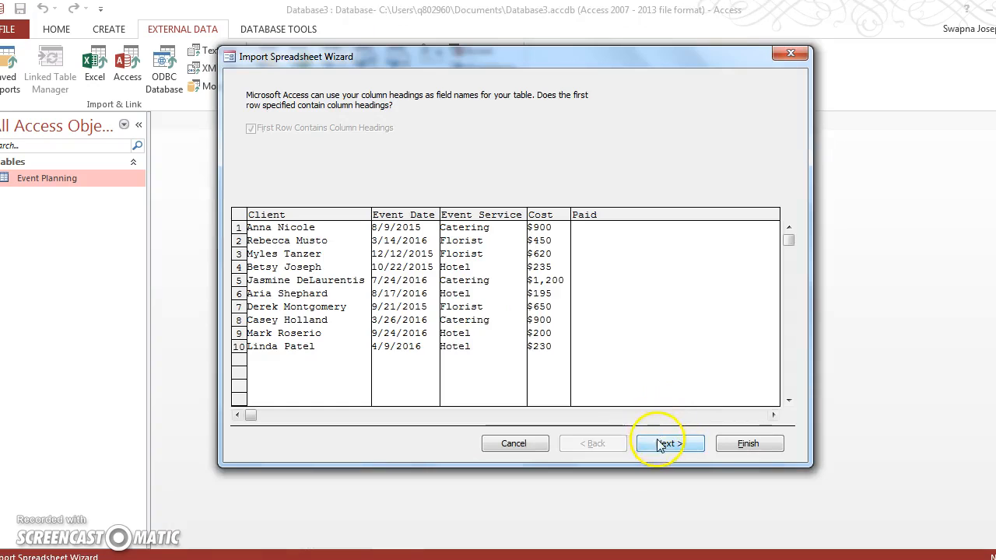
{"action": "left_click", "coordinate": [659, 443]}
{"action": "left_click", "coordinate": [747, 443]}
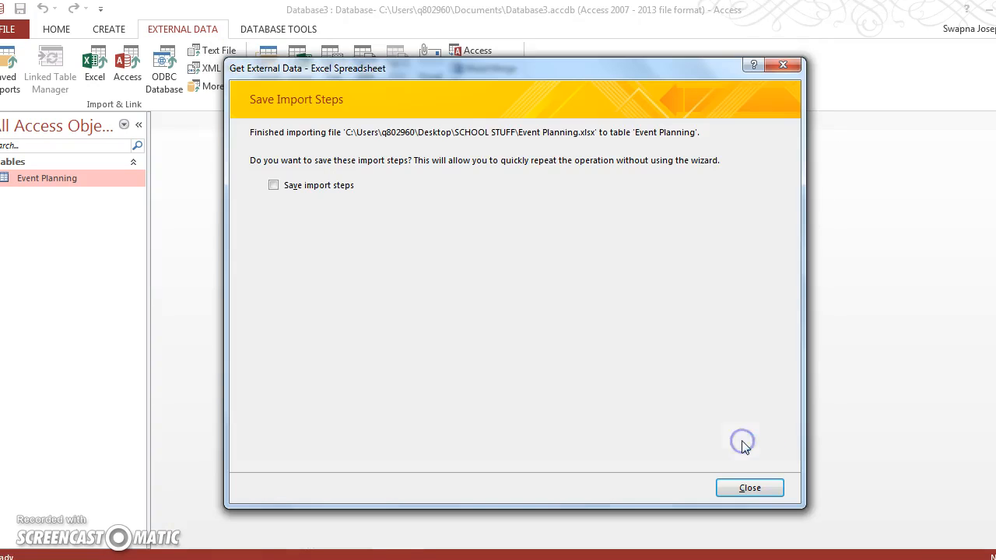
{"action": "left_click", "coordinate": [754, 495]}
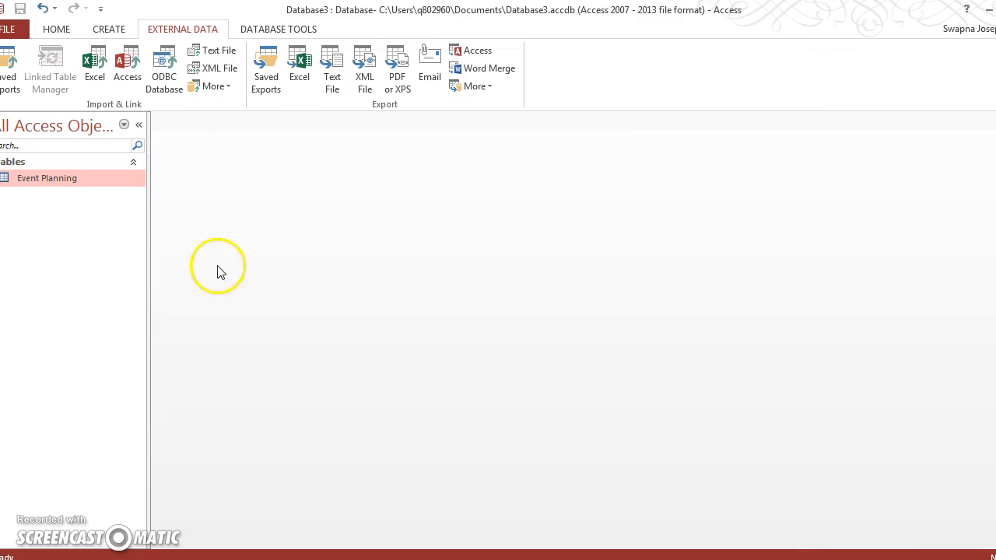
Open the Event Planning table and fit the Client column's width to its contents.
{"action": "left_click", "coordinate": [28, 179]}
{"action": "double_click", "coordinate": [28, 178]}
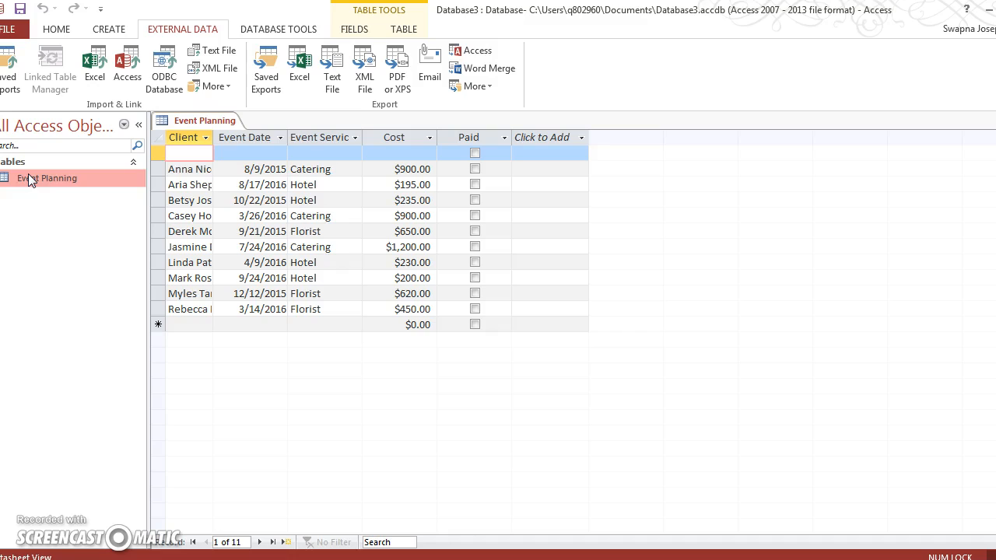
{"action": "left_click", "coordinate": [172, 200]}
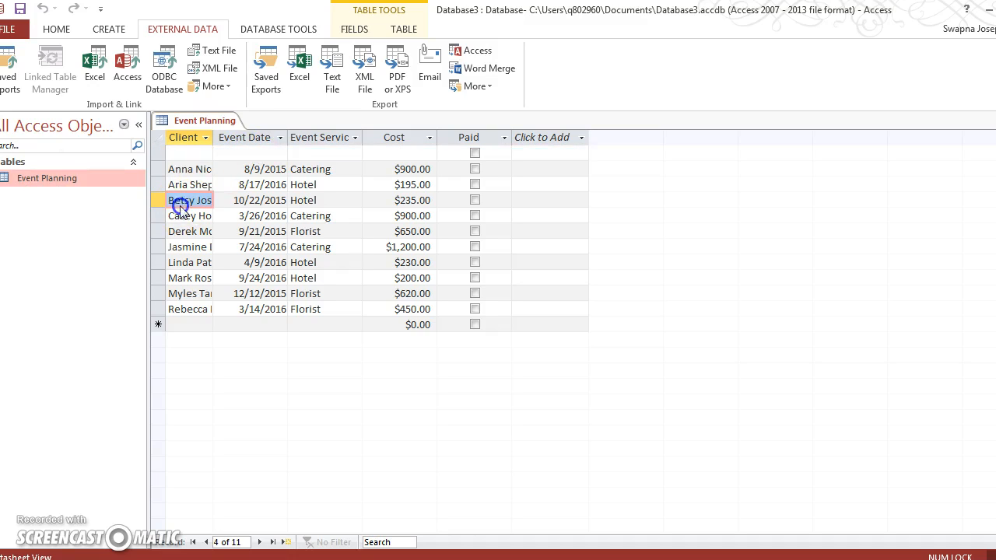
{"action": "double_click", "coordinate": [213, 141]}
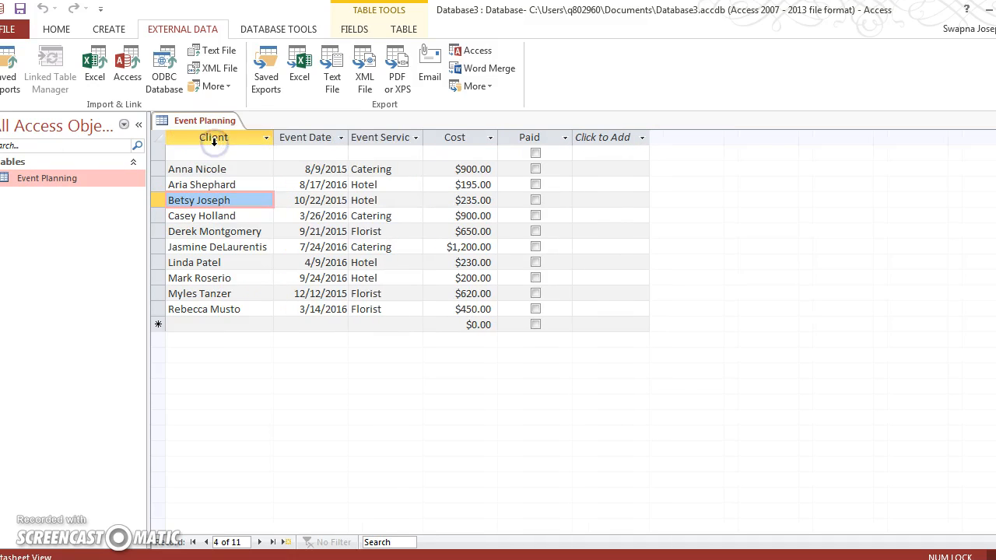
Mark the records with event dates 8/9/2015, 10/22/2015, 3/26/2016, 7/24/2016, 9/24/2016 and 3/14/2016 as paid.
{"action": "left_click", "coordinate": [202, 169]}
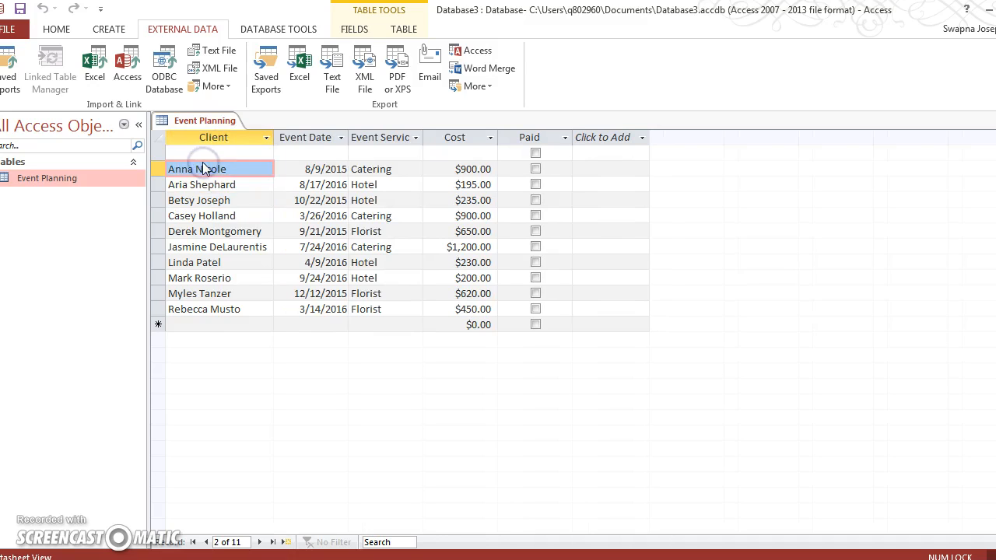
{"action": "left_click", "coordinate": [536, 168]}
{"action": "left_click", "coordinate": [536, 200]}
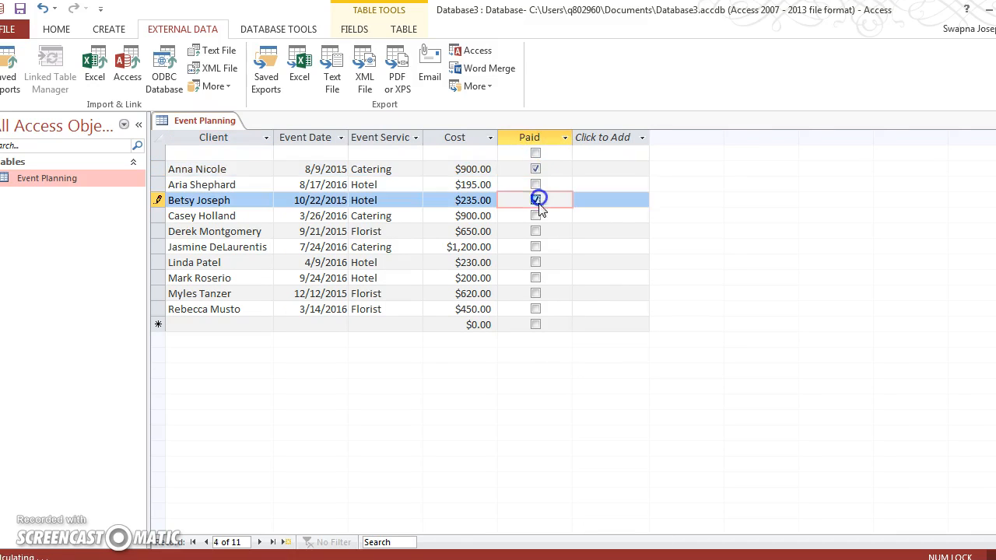
{"action": "left_click", "coordinate": [535, 215]}
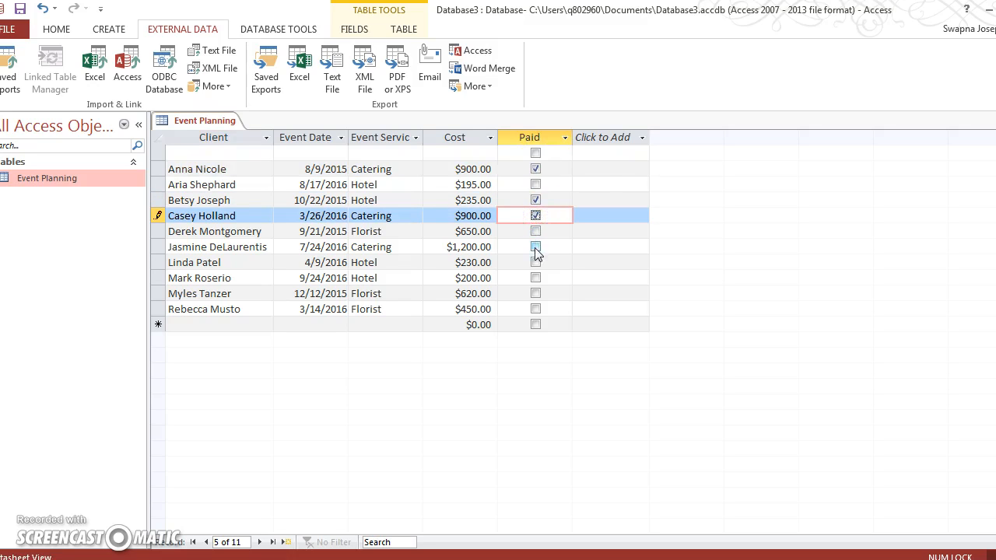
{"action": "left_click", "coordinate": [535, 247]}
{"action": "left_click", "coordinate": [535, 277]}
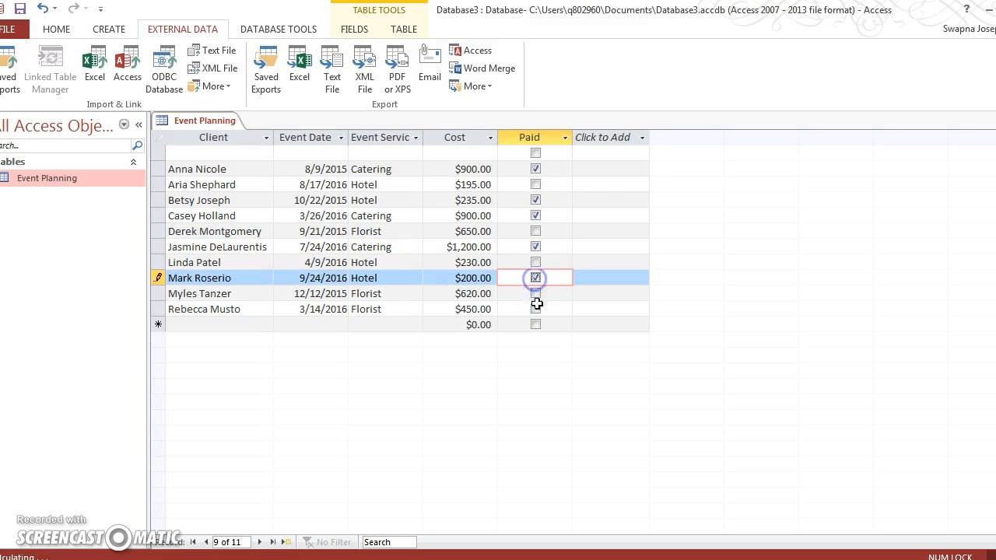
{"action": "left_click", "coordinate": [536, 308]}
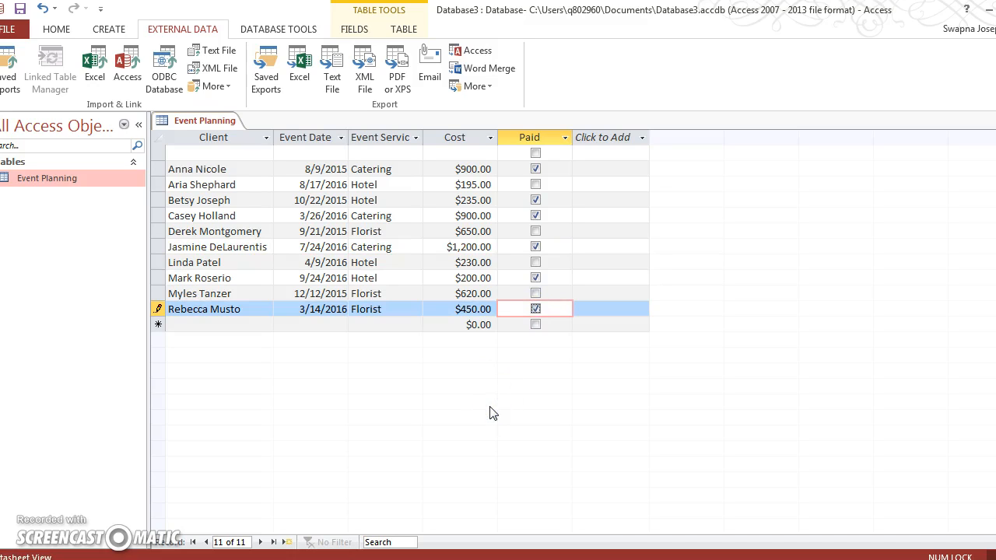
Create a simple query from the Event Planning table with the Client and Paid fields, using the Query Wizard.
{"action": "left_click", "coordinate": [178, 23]}
{"action": "left_click", "coordinate": [116, 27]}
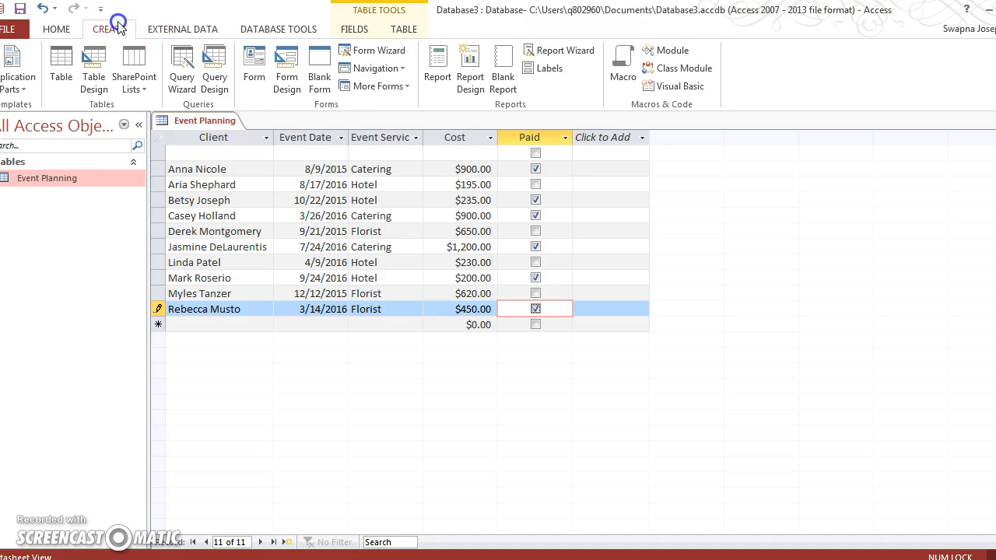
{"action": "left_click", "coordinate": [177, 71]}
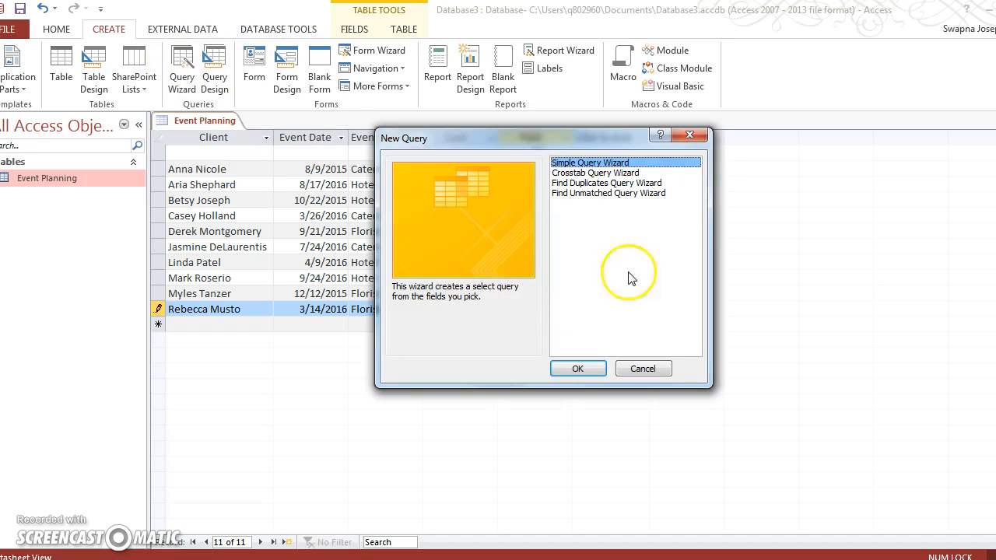
{"action": "left_click", "coordinate": [594, 373]}
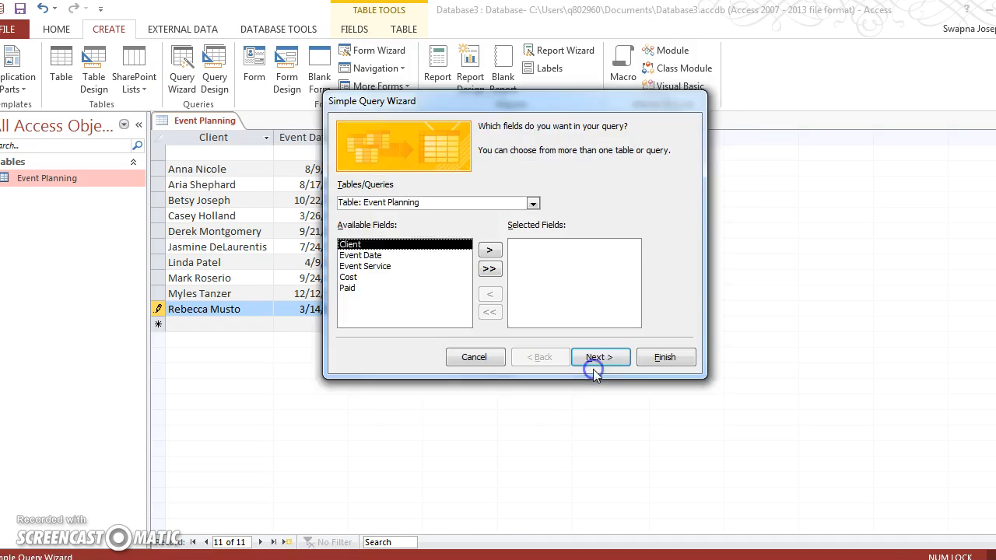
{"action": "left_click", "coordinate": [487, 250]}
{"action": "left_click", "coordinate": [413, 277]}
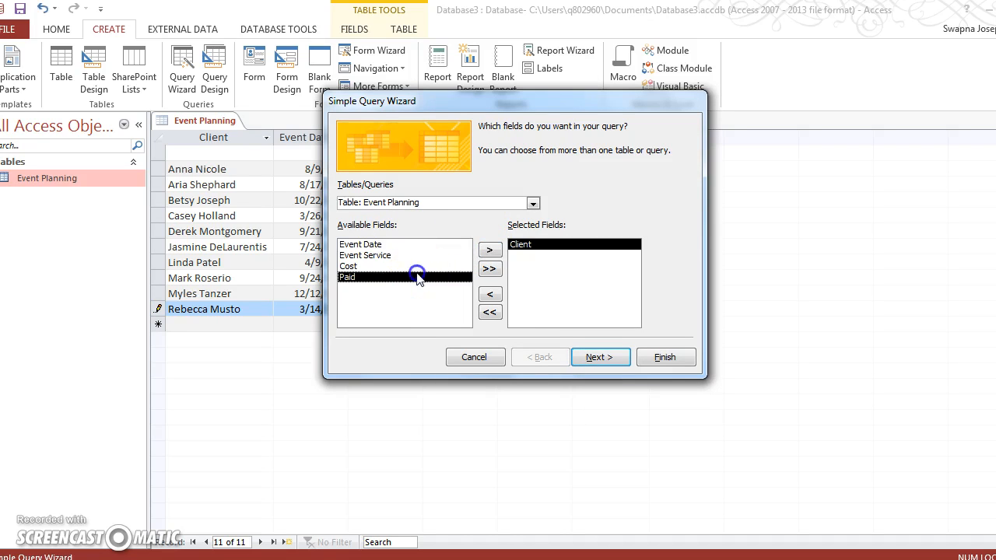
{"action": "left_click", "coordinate": [494, 255]}
{"action": "left_click", "coordinate": [664, 360]}
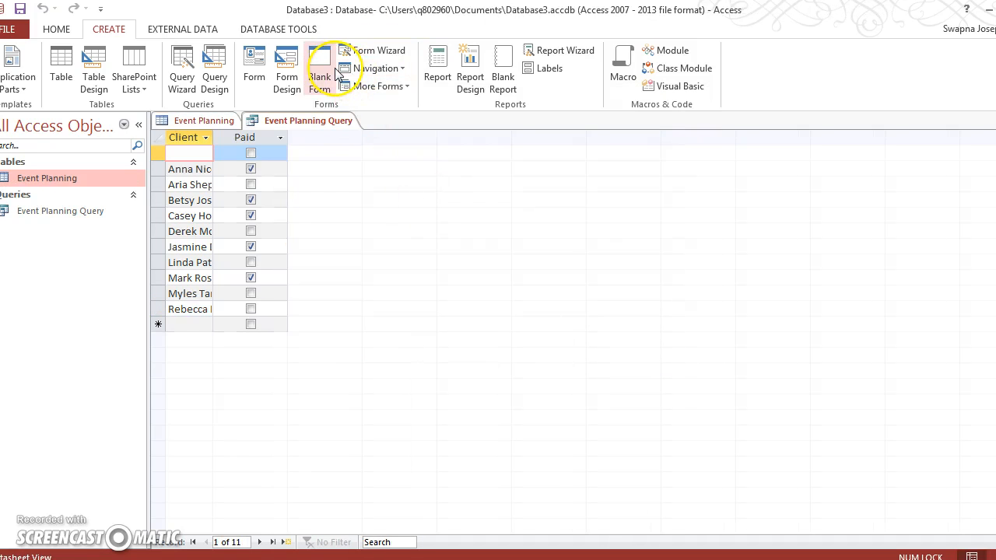
Create a second simple query from the Event Planning table with the Client and Event Date fields.
{"action": "left_click", "coordinate": [183, 68]}
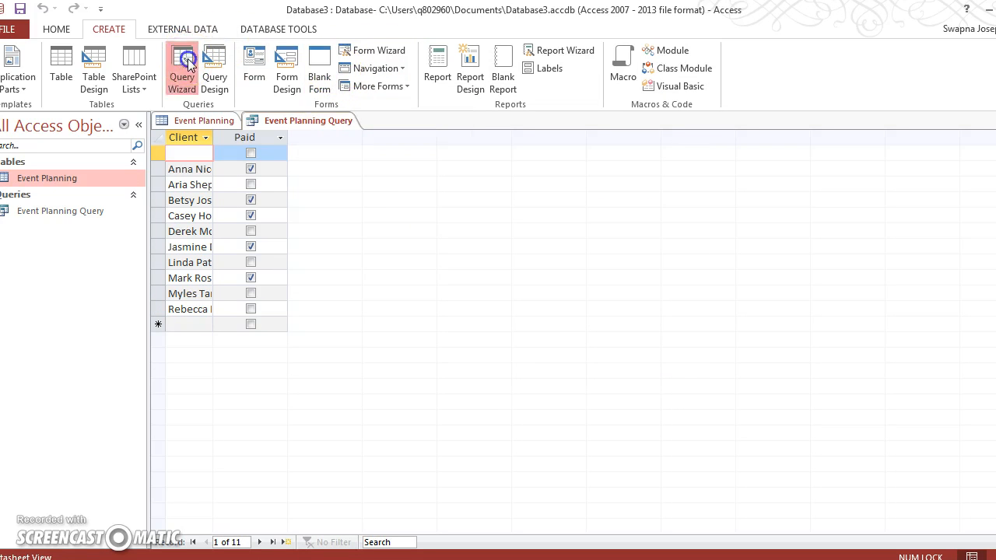
{"action": "left_click", "coordinate": [577, 368]}
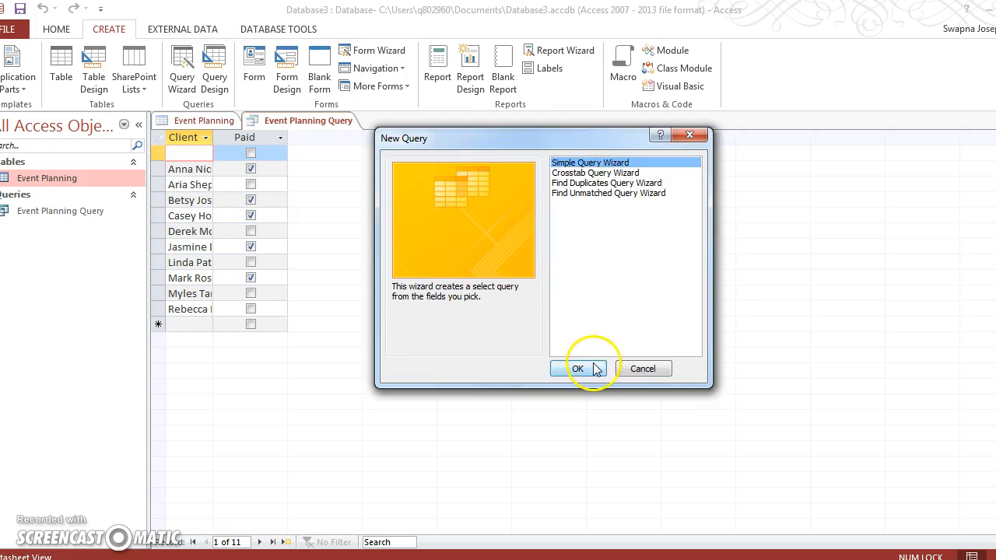
{"action": "left_click", "coordinate": [532, 203]}
{"action": "left_click", "coordinate": [517, 217]}
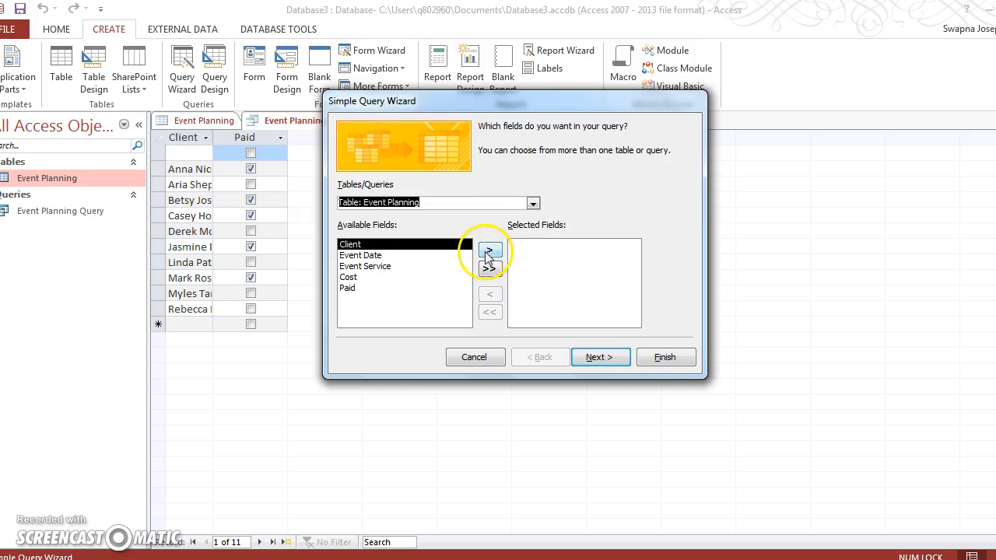
{"action": "left_click", "coordinate": [489, 249]}
{"action": "left_click", "coordinate": [488, 250]}
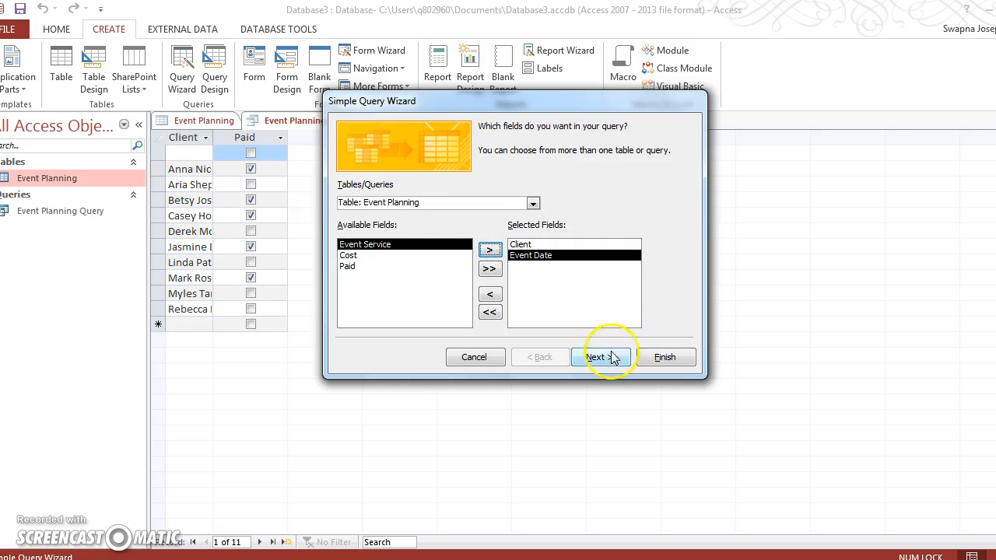
{"action": "left_click", "coordinate": [665, 357]}
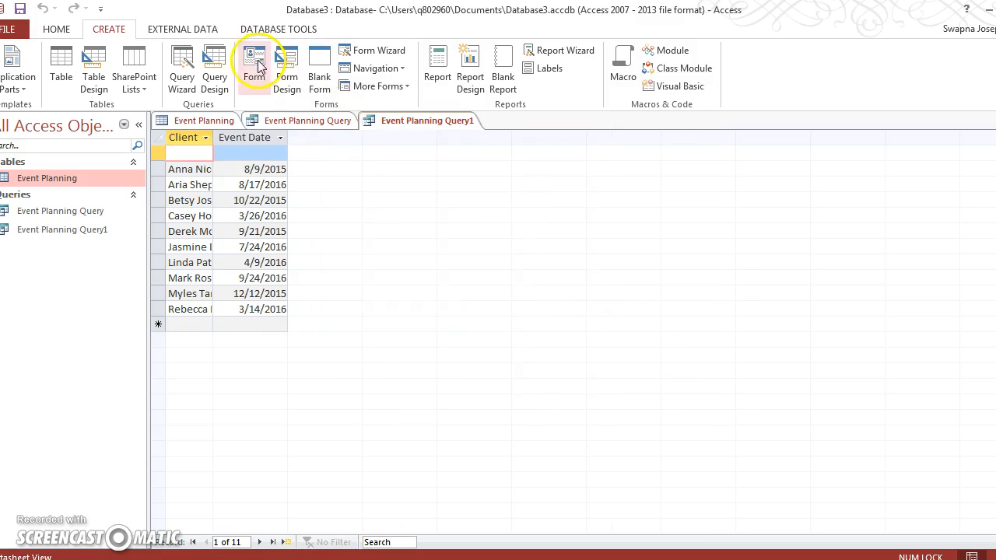
Create a simple query from the Event Planning table with the Client, Event Date and Event Service fields.
{"action": "left_click", "coordinate": [179, 54]}
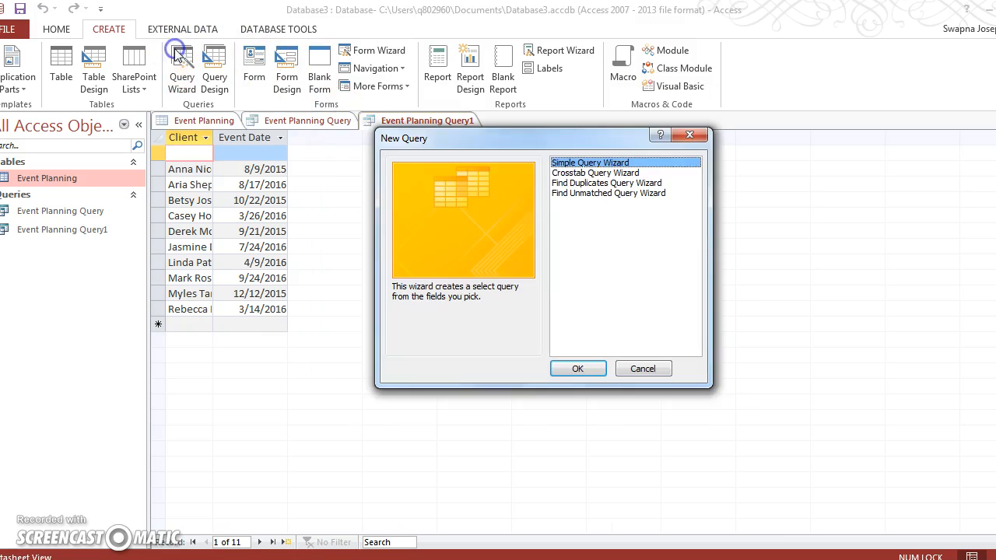
{"action": "left_click", "coordinate": [577, 368]}
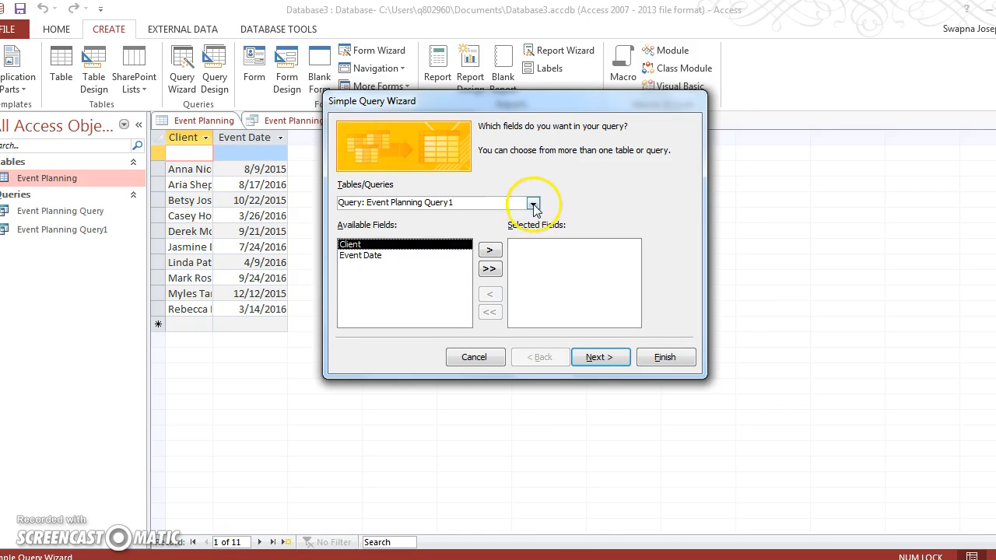
{"action": "left_click", "coordinate": [533, 202]}
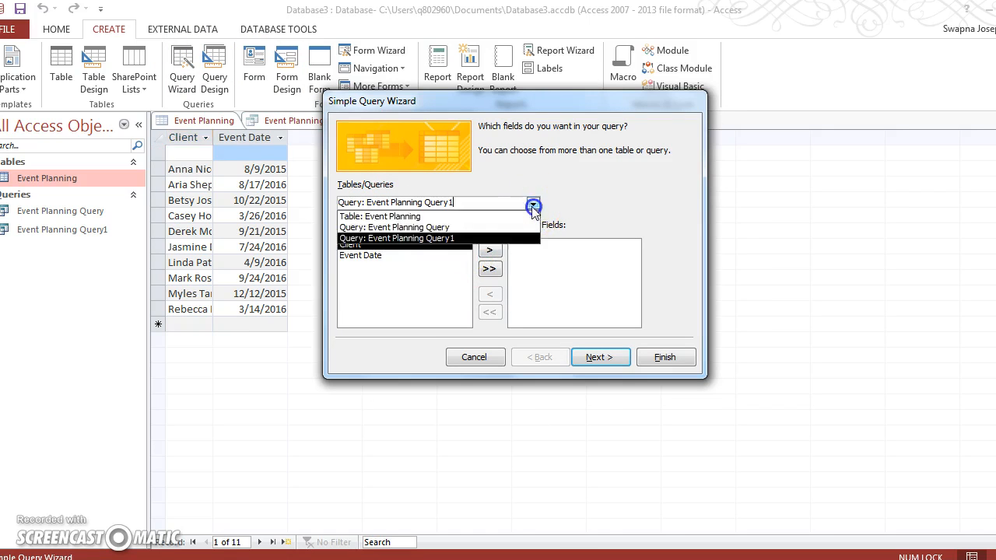
{"action": "left_click", "coordinate": [513, 213]}
{"action": "left_click", "coordinate": [489, 249]}
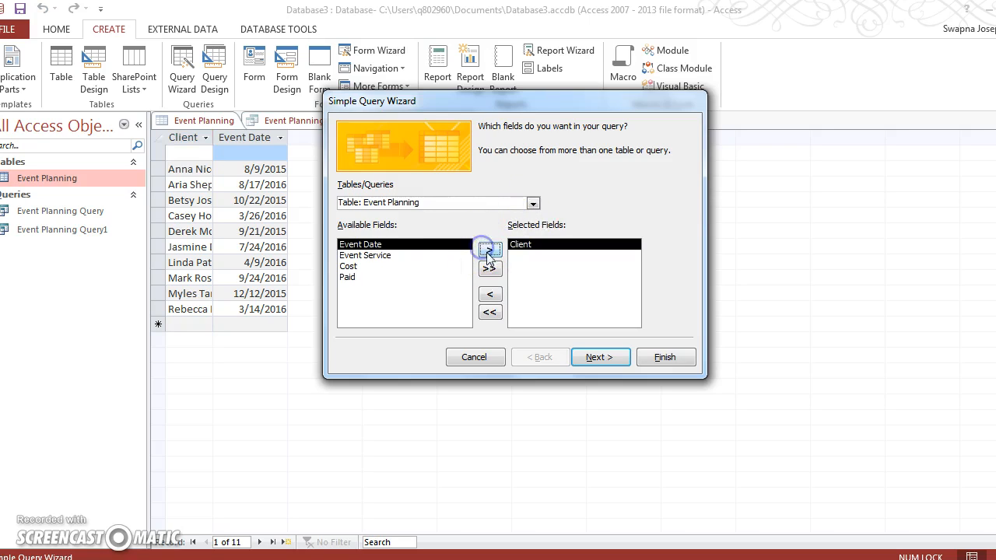
{"action": "left_click", "coordinate": [490, 251]}
{"action": "left_click", "coordinate": [491, 252]}
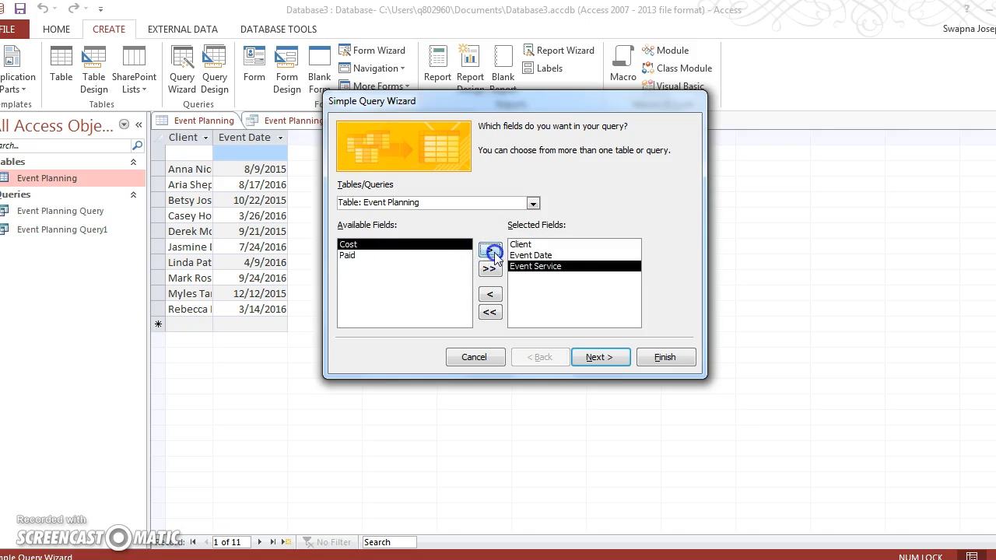
{"action": "left_click", "coordinate": [663, 358]}
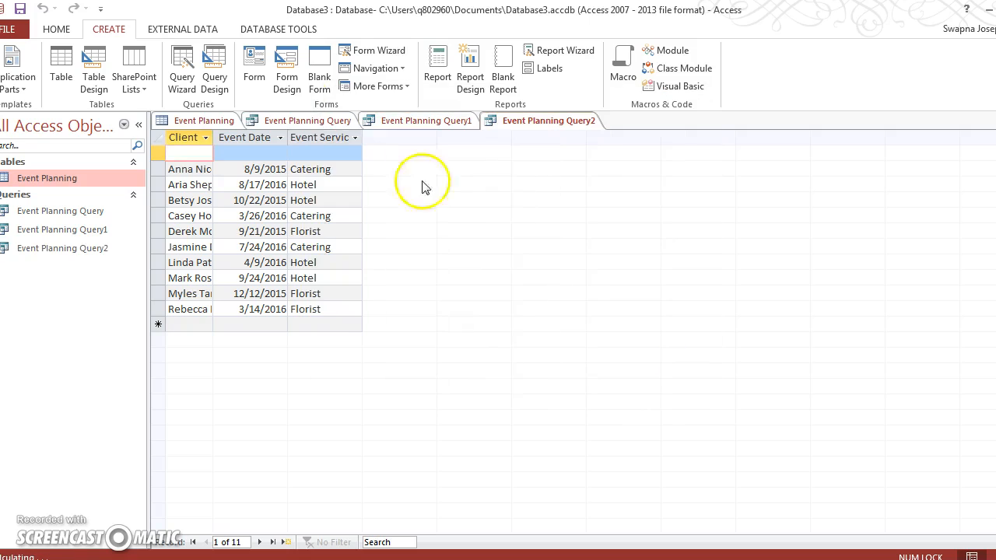
Create a simple query from the Event Planning table with the Client, Cost and Paid fields.
{"action": "left_click", "coordinate": [184, 62]}
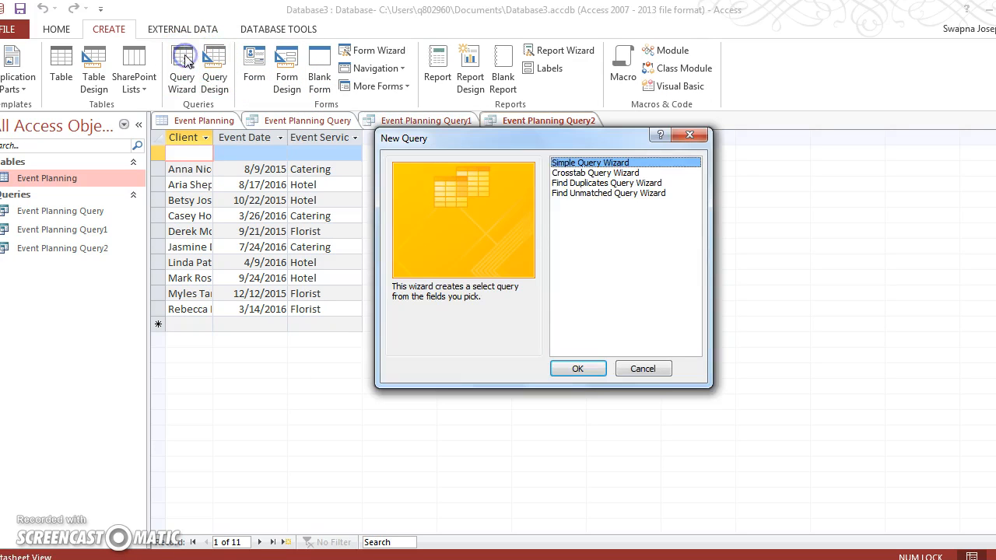
{"action": "left_click", "coordinate": [577, 368]}
{"action": "left_click", "coordinate": [532, 203]}
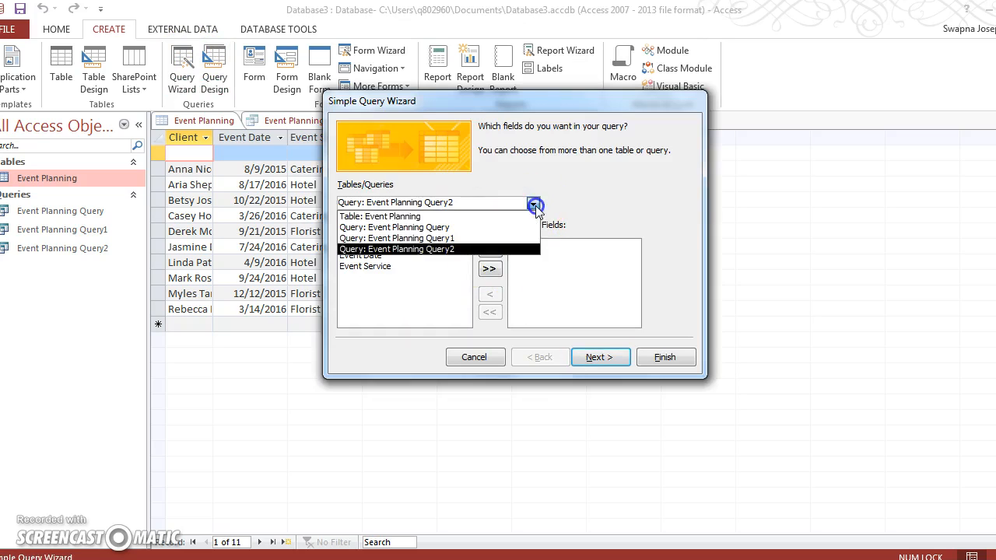
{"action": "left_click", "coordinate": [515, 213]}
{"action": "left_click", "coordinate": [490, 251]}
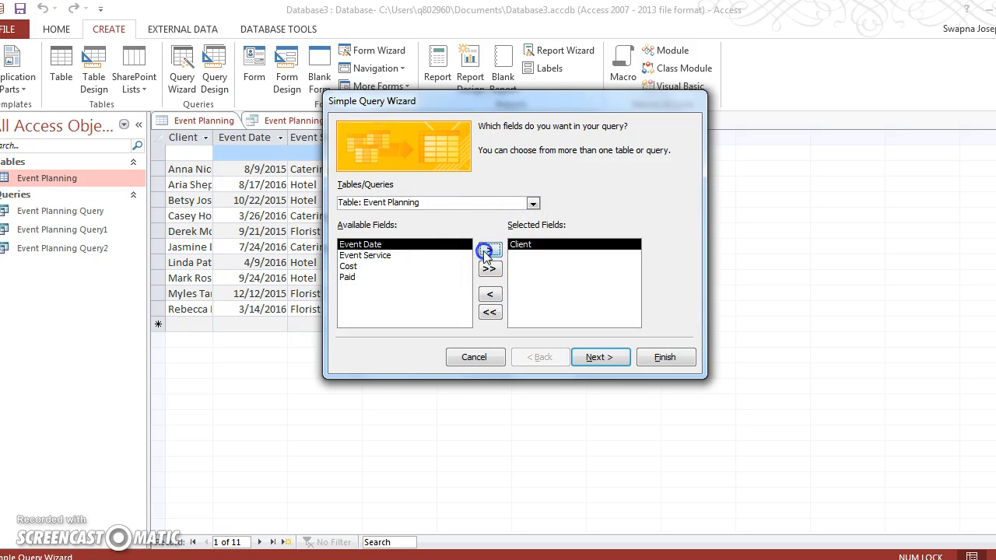
{"action": "left_click", "coordinate": [426, 267]}
{"action": "left_click", "coordinate": [489, 251]}
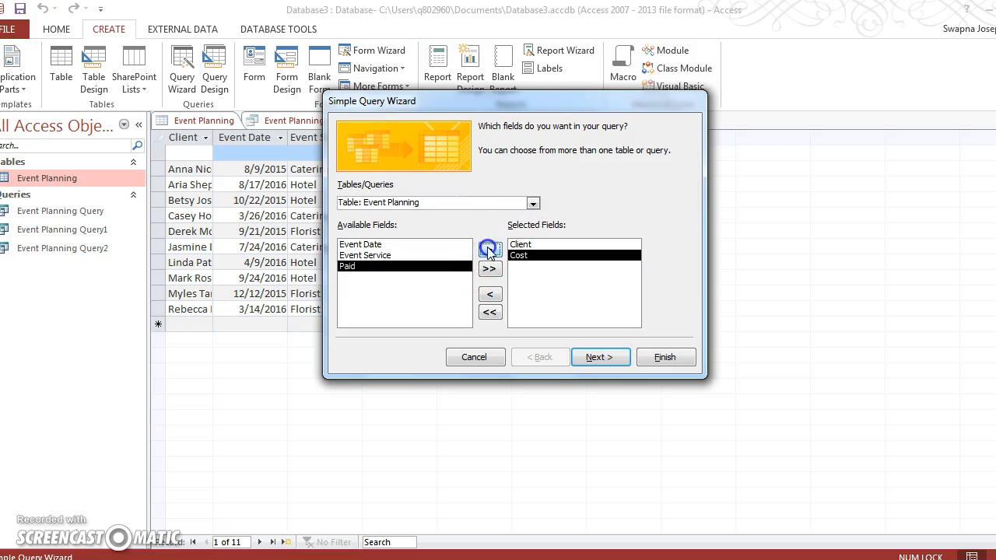
{"action": "left_click", "coordinate": [434, 268]}
{"action": "left_click", "coordinate": [489, 250]}
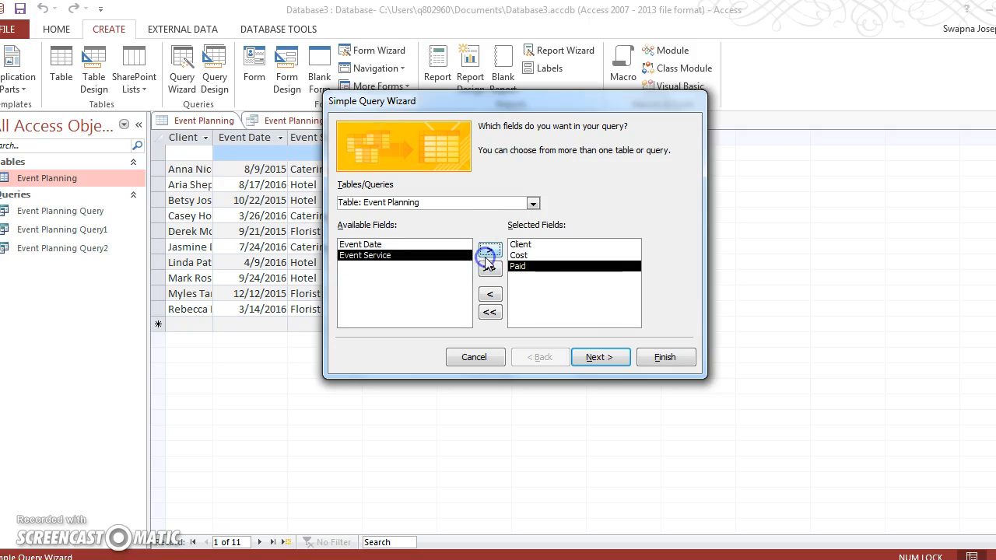
{"action": "left_click", "coordinate": [665, 356]}
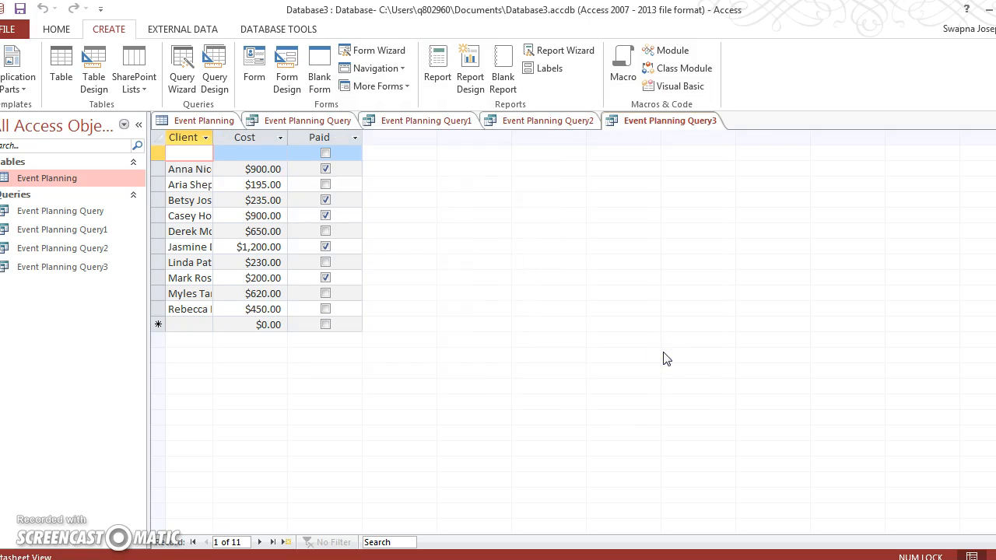
Create a simple query from the Event Planning table with only the Event Date and Event Service fields.
{"action": "left_click", "coordinate": [191, 79]}
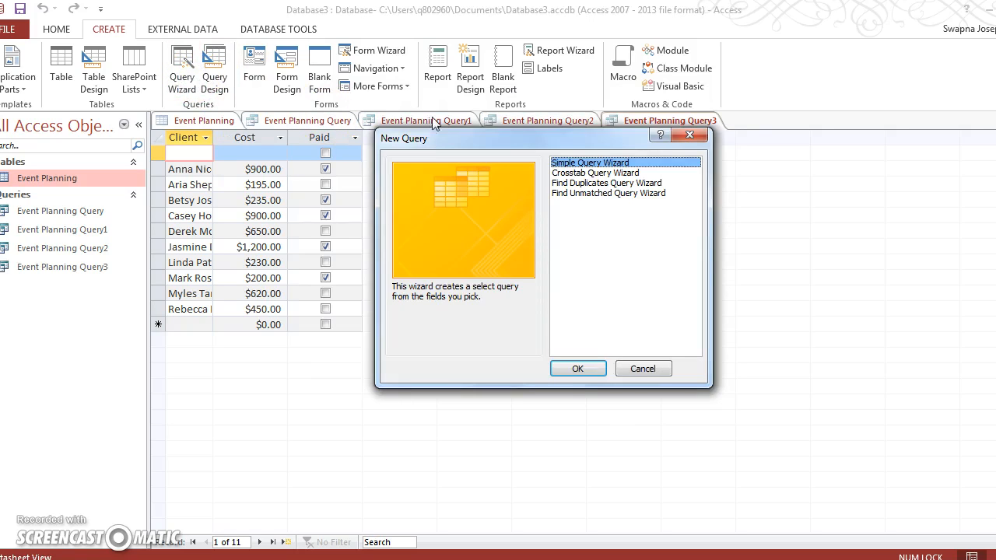
{"action": "left_click", "coordinate": [580, 367]}
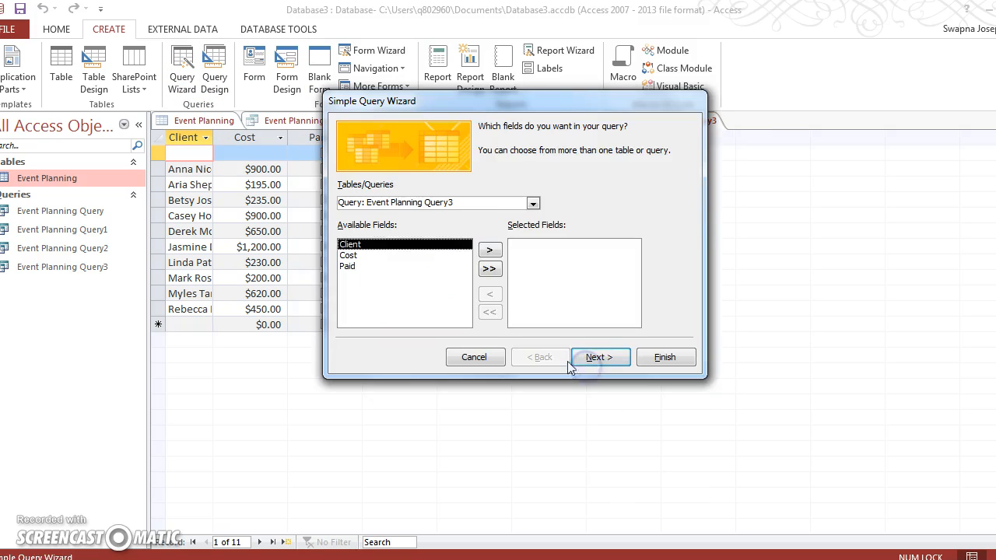
{"action": "left_click", "coordinate": [509, 203]}
{"action": "left_click", "coordinate": [488, 217]}
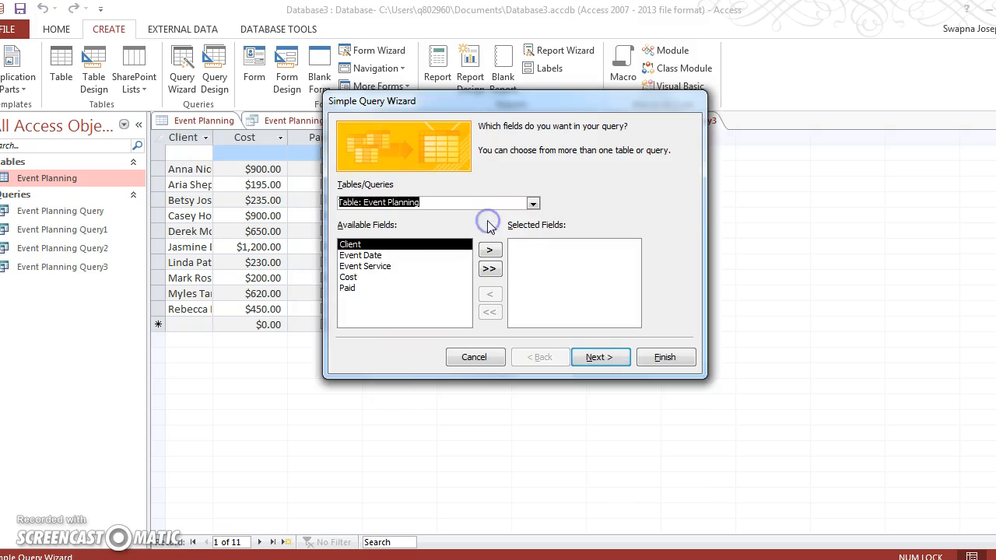
{"action": "left_click", "coordinate": [398, 255]}
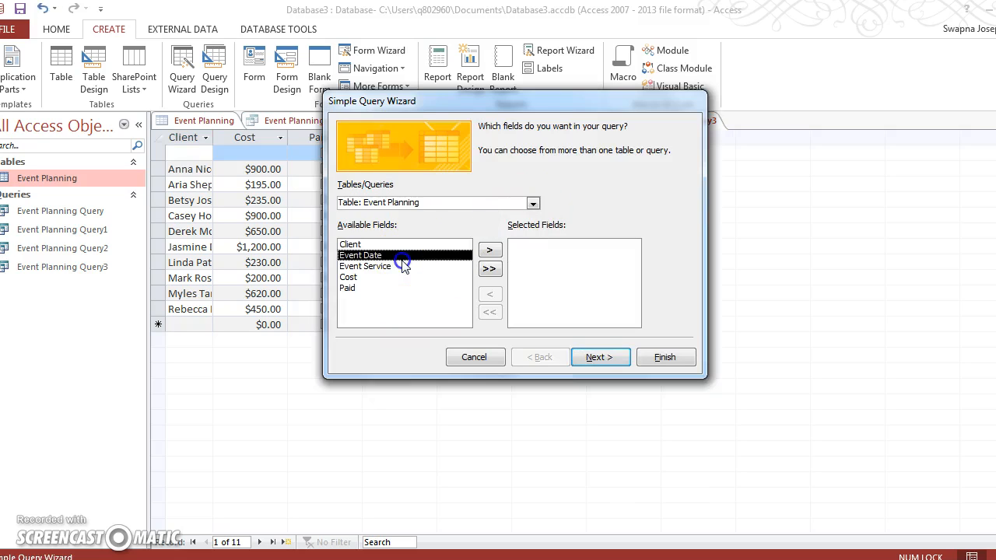
{"action": "left_click", "coordinate": [490, 251]}
{"action": "left_click", "coordinate": [490, 251]}
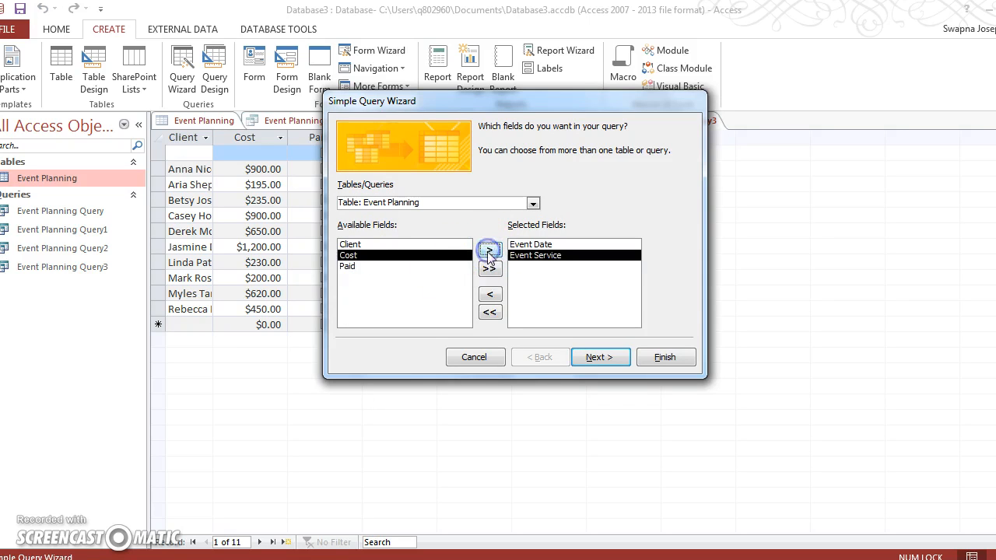
{"action": "left_click", "coordinate": [663, 358]}
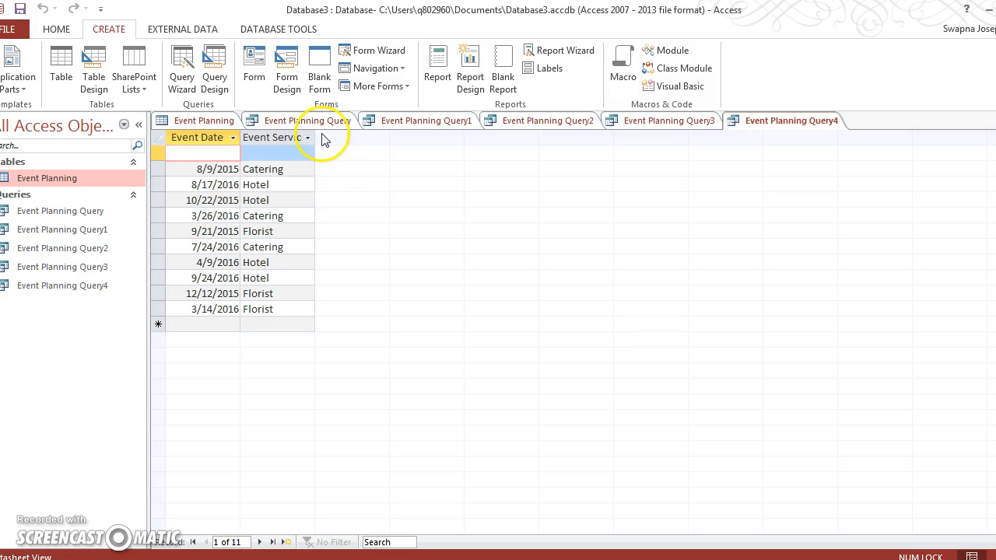
Fit the Client column's width to its contents in Event Planning Query, Event Planning Query1 and Event Planning Query2.
{"action": "left_click", "coordinate": [288, 122]}
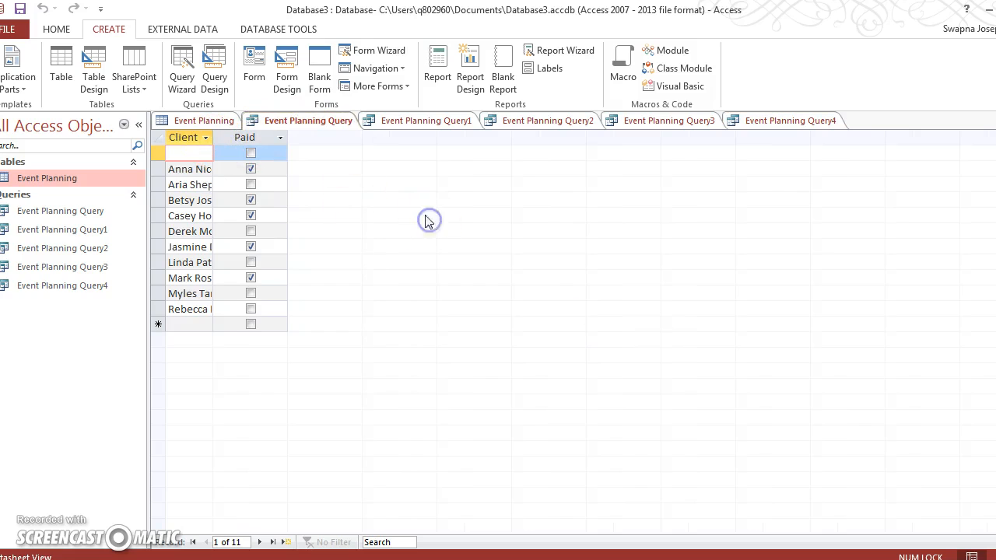
{"action": "double_click", "coordinate": [213, 138]}
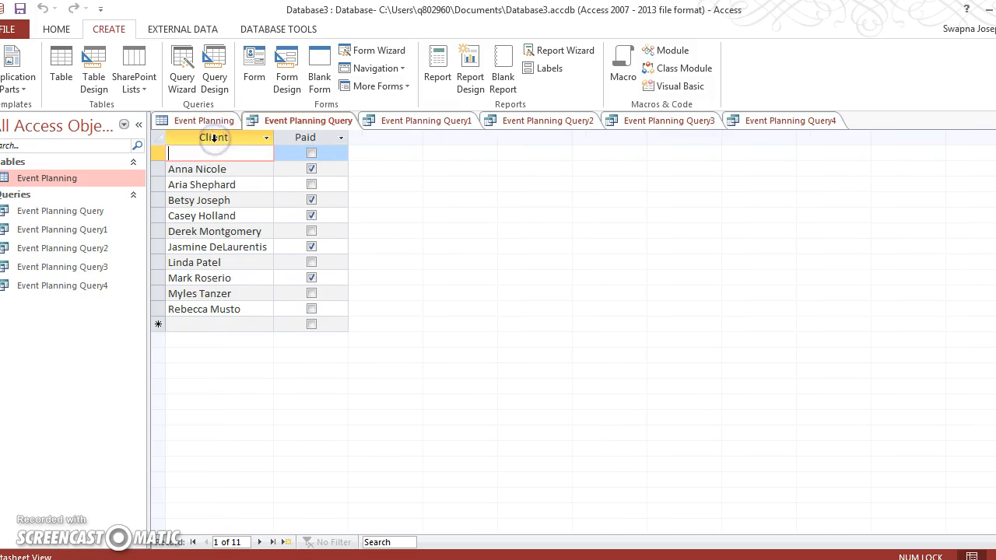
{"action": "left_click", "coordinate": [406, 126]}
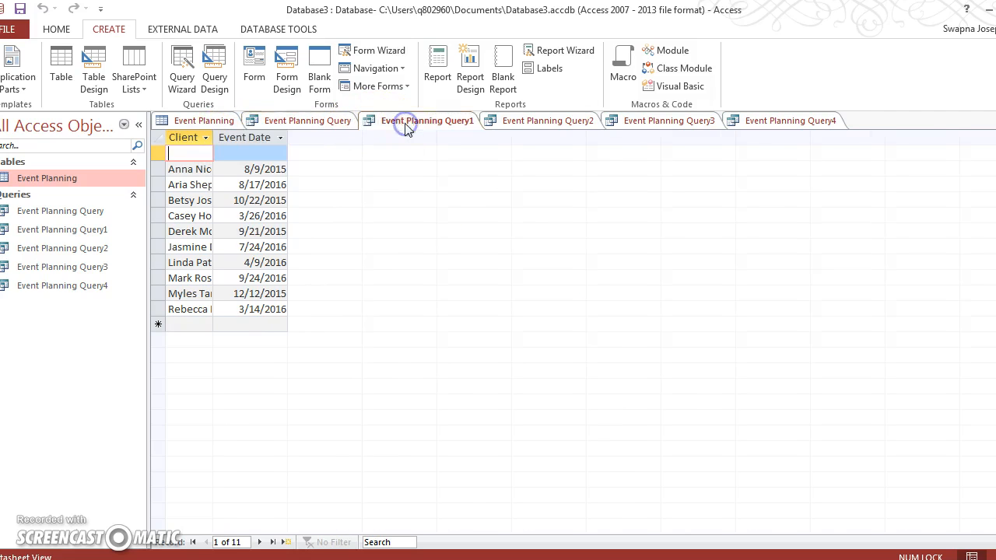
{"action": "double_click", "coordinate": [213, 138]}
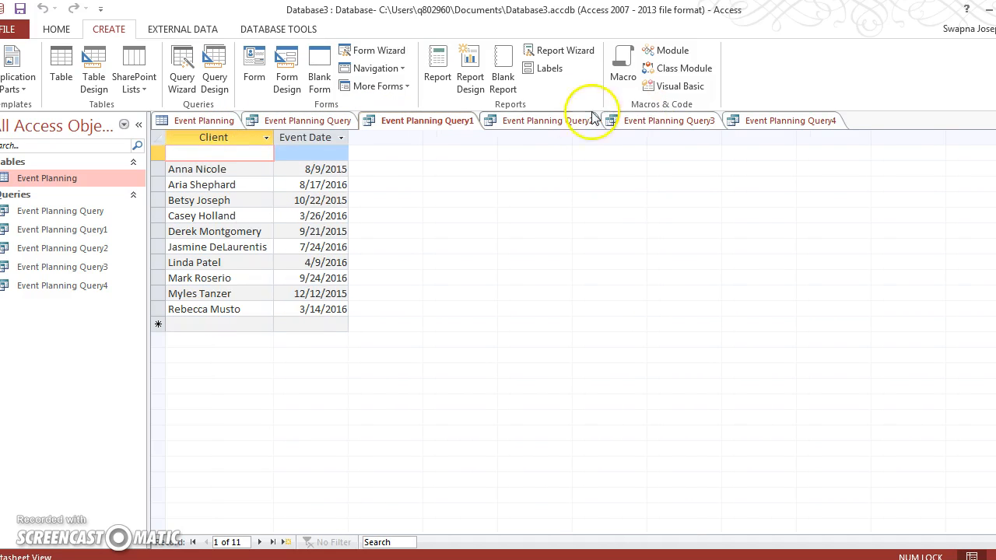
{"action": "left_click", "coordinate": [527, 119]}
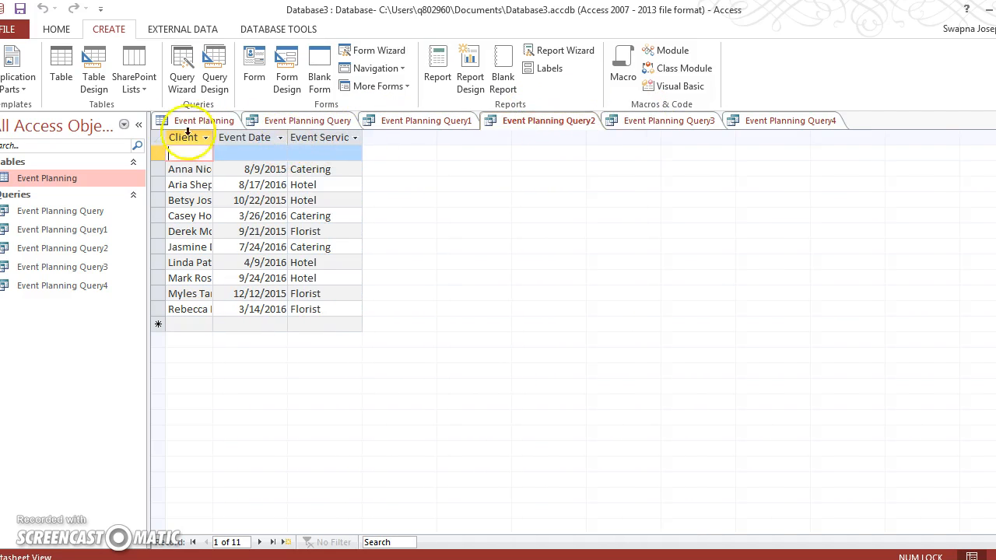
{"action": "double_click", "coordinate": [212, 138]}
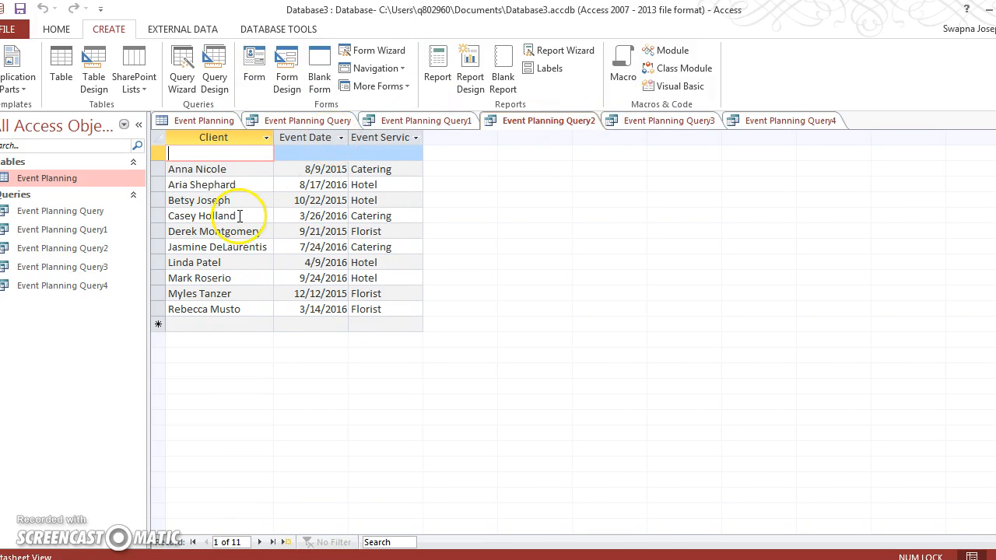
Create a form from the Event Planning table and step through its records to the fourth one.
{"action": "double_click", "coordinate": [53, 184]}
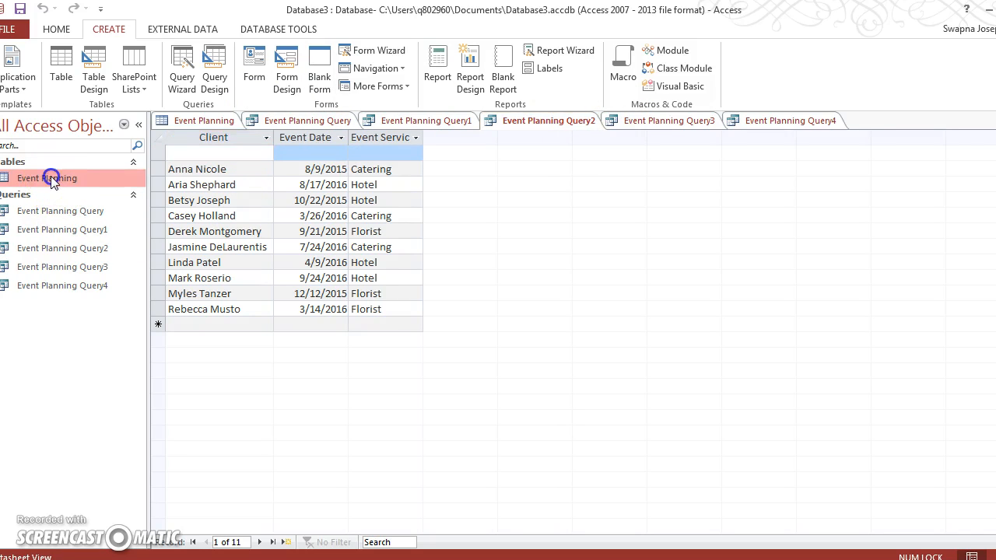
{"action": "left_click", "coordinate": [240, 203]}
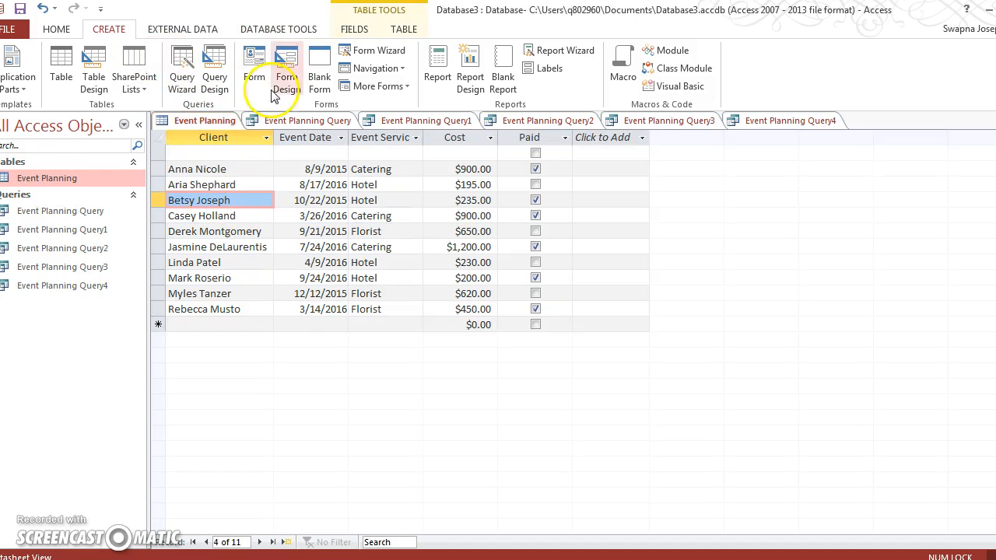
{"action": "left_click", "coordinate": [256, 70]}
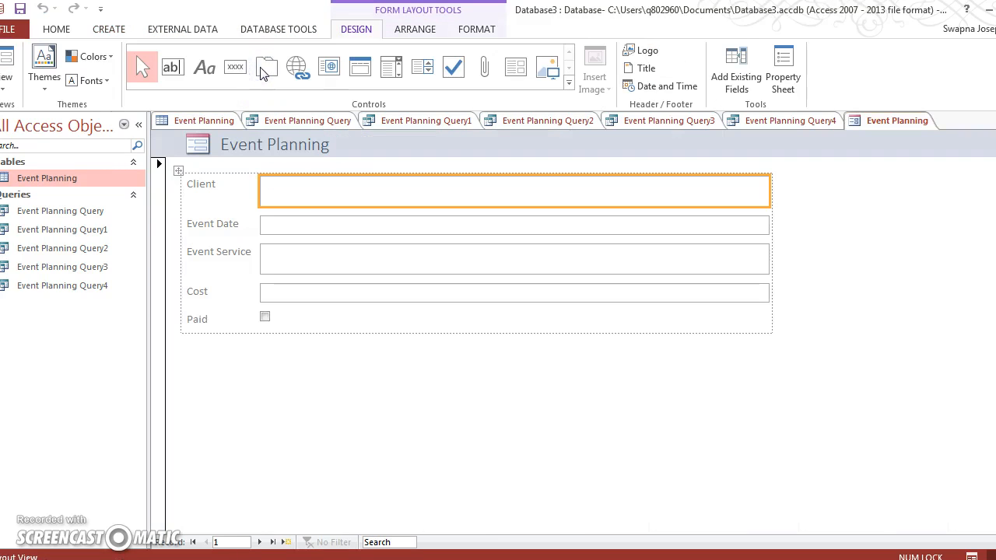
{"action": "left_click", "coordinate": [270, 185]}
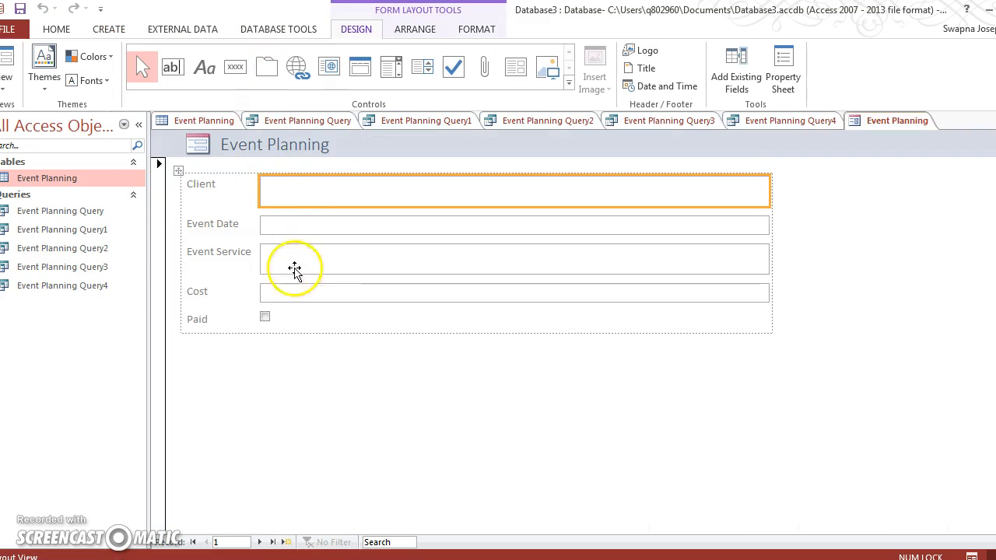
{"action": "left_click", "coordinate": [261, 543]}
{"action": "left_click", "coordinate": [262, 542]}
{"action": "left_click", "coordinate": [262, 542]}
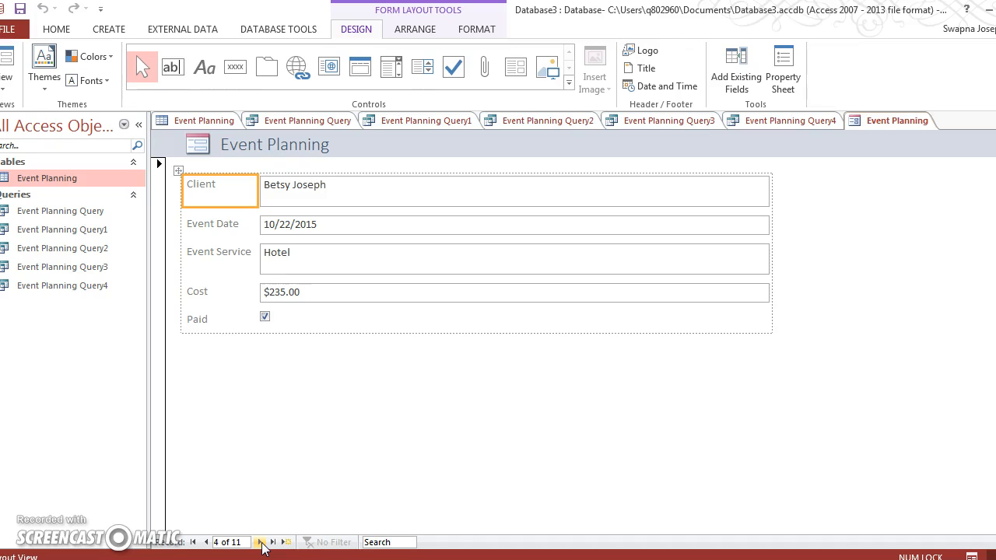
Create a report from the Event Planning table.
{"action": "left_click", "coordinate": [48, 179]}
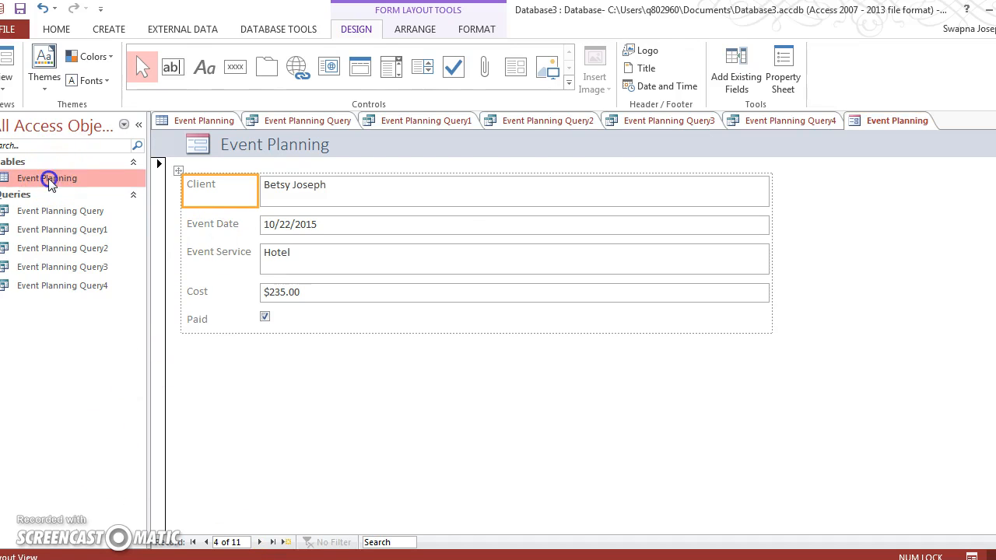
{"action": "double_click", "coordinate": [48, 179]}
{"action": "left_click", "coordinate": [109, 29]}
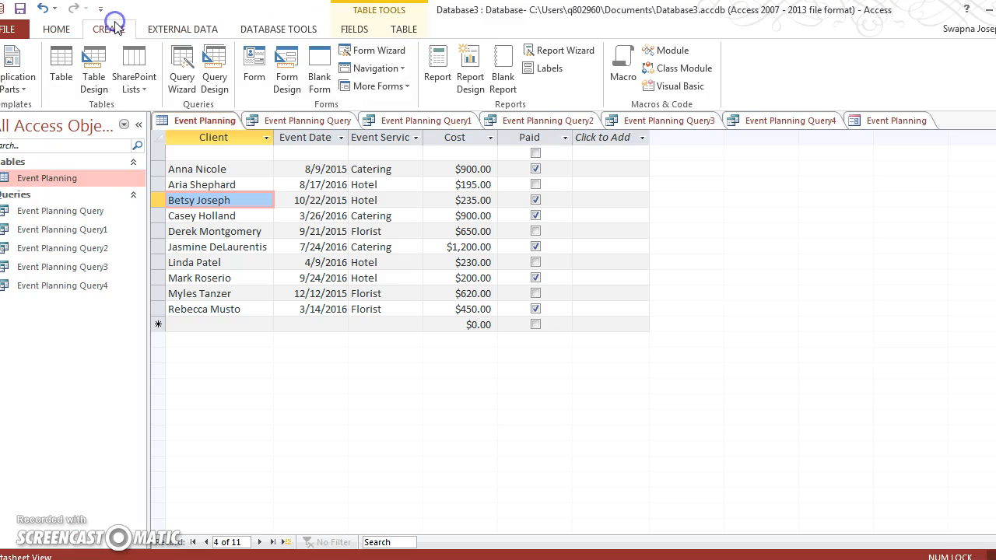
{"action": "left_click", "coordinate": [436, 78]}
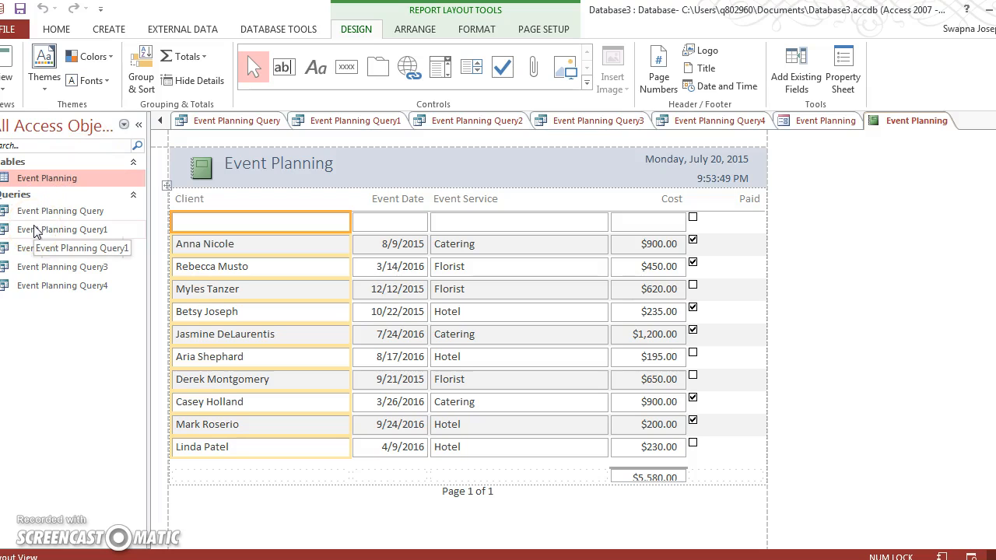
Compact and repair the database, saving the table and query layout changes and saving the form and report as Event Planning.
{"action": "left_click", "coordinate": [11, 30]}
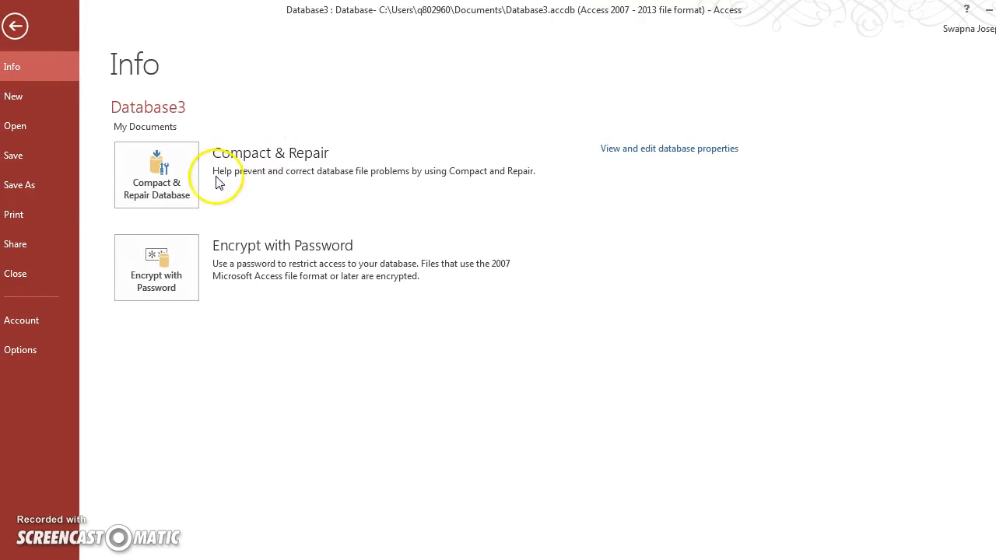
{"action": "left_click", "coordinate": [160, 175]}
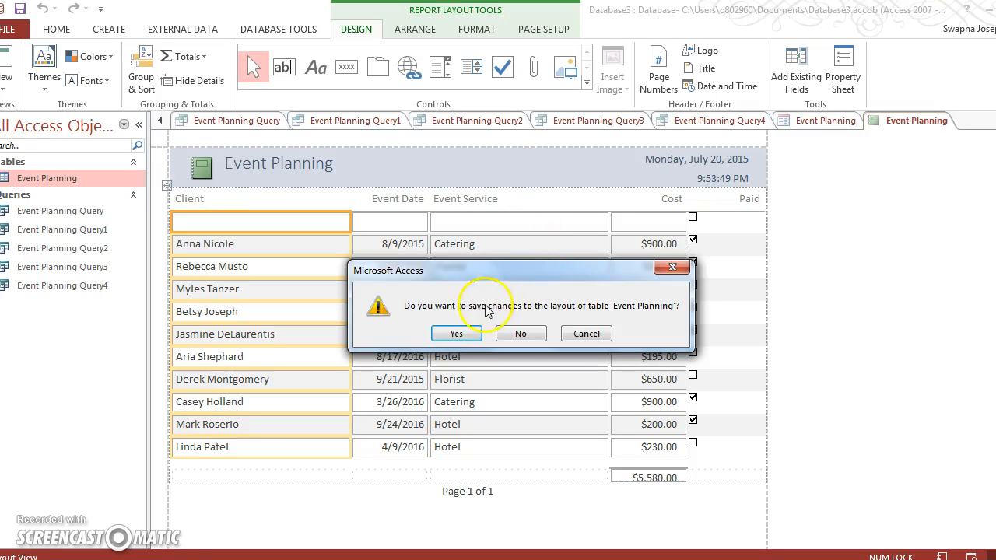
{"action": "left_click", "coordinate": [460, 333]}
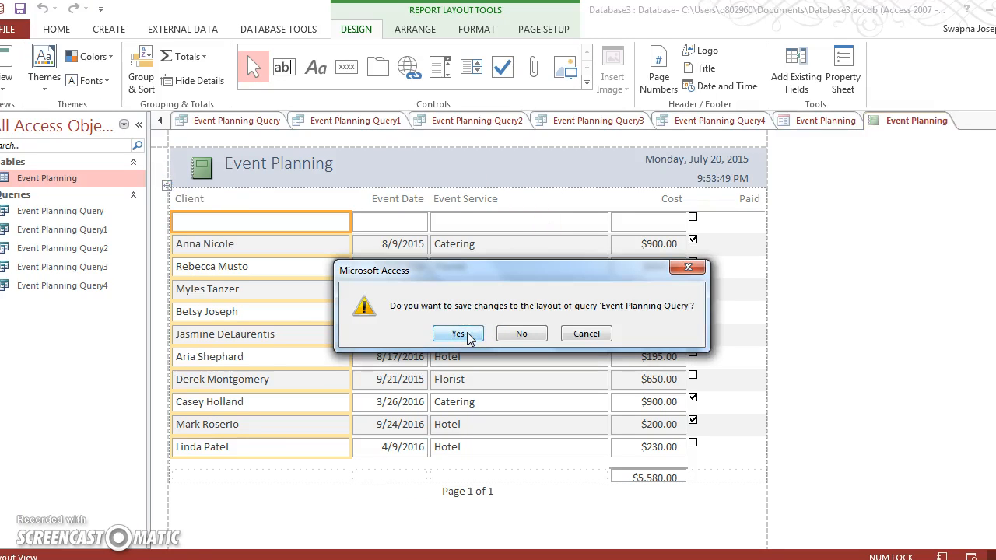
{"action": "left_click", "coordinate": [461, 333]}
{"action": "left_click", "coordinate": [460, 334]}
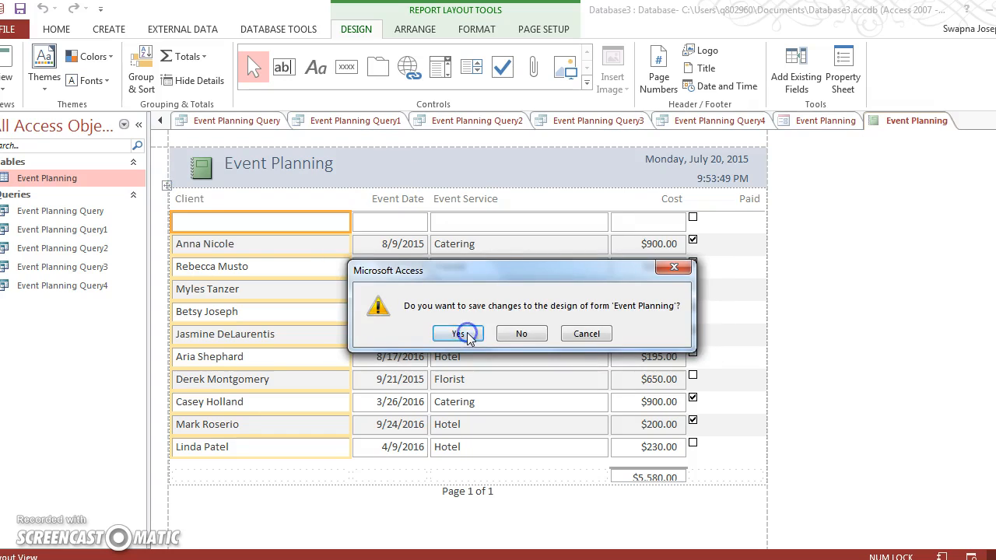
{"action": "left_click", "coordinate": [461, 334]}
{"action": "left_click", "coordinate": [518, 232]}
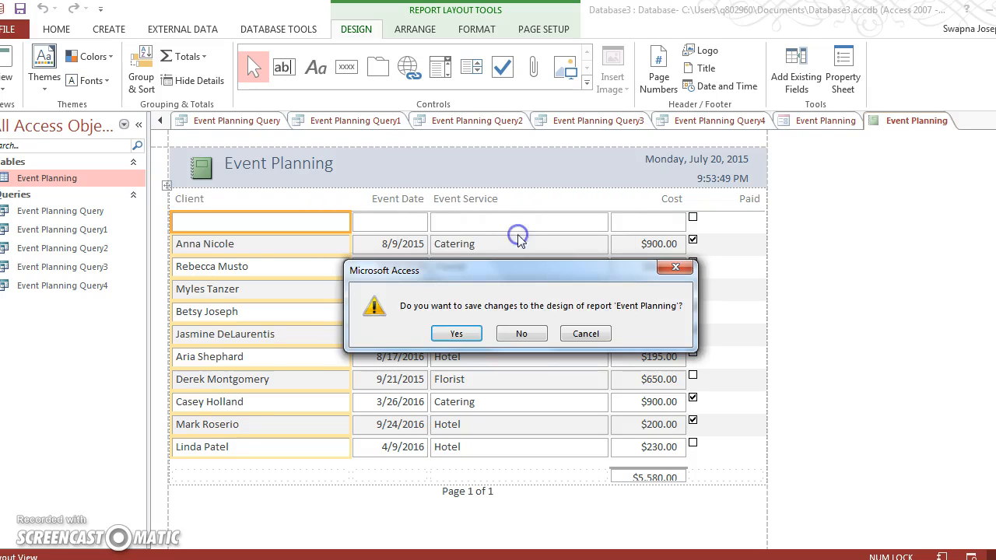
{"action": "left_click", "coordinate": [461, 334]}
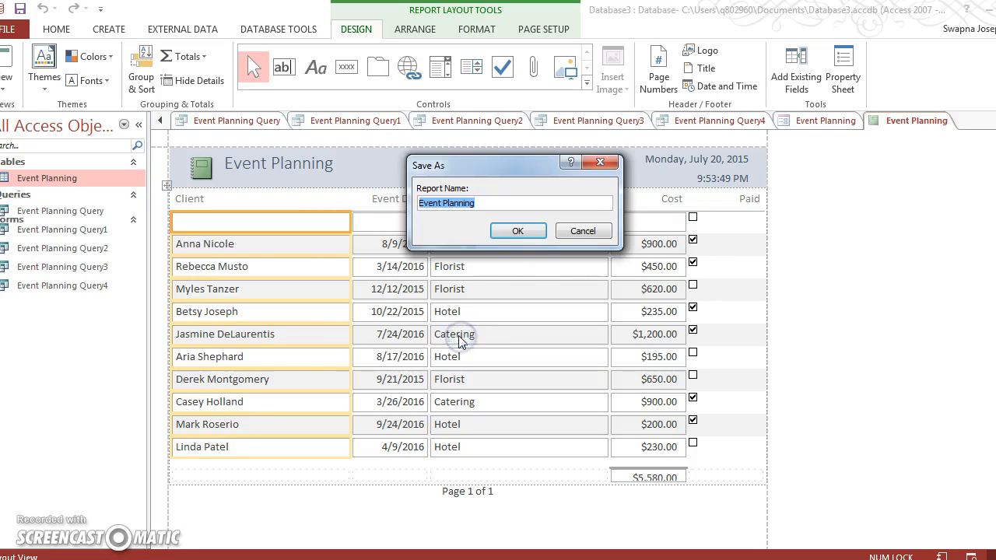
{"action": "left_click", "coordinate": [518, 231]}
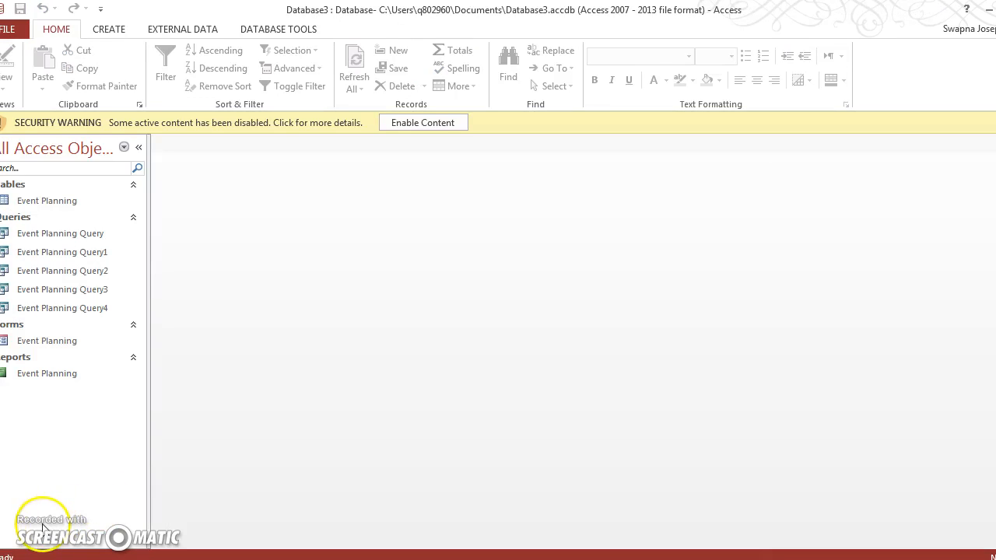